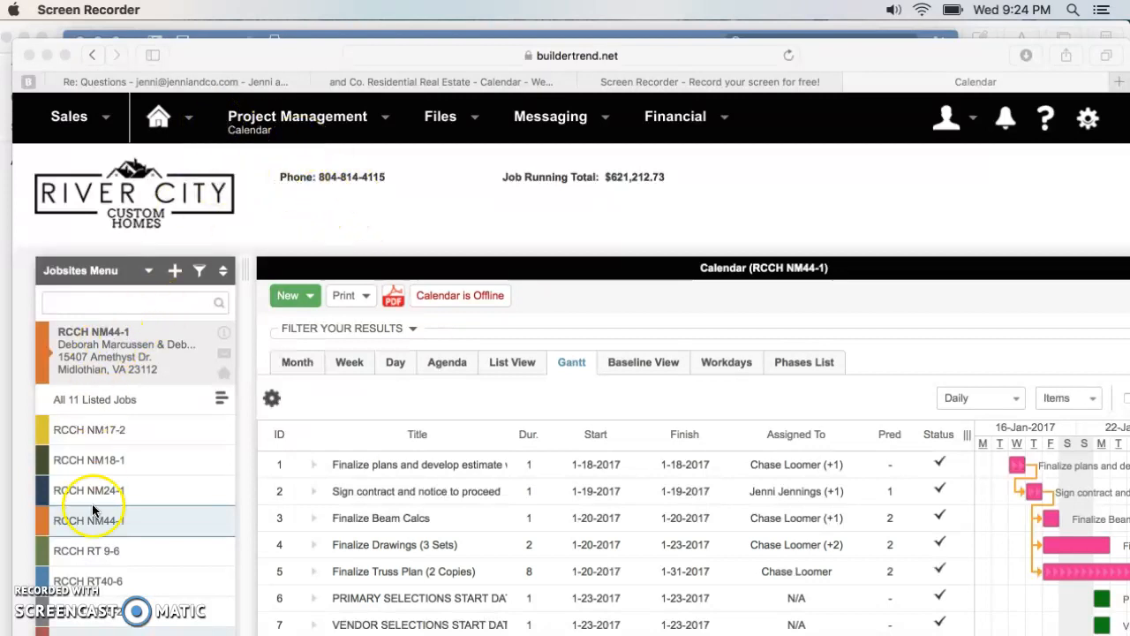
- Open the project management calendar for job RCCH NM44-1 and show it in the Month view
scroll(107, 517, "down", 3)
scroll(107, 518, "up", 3)
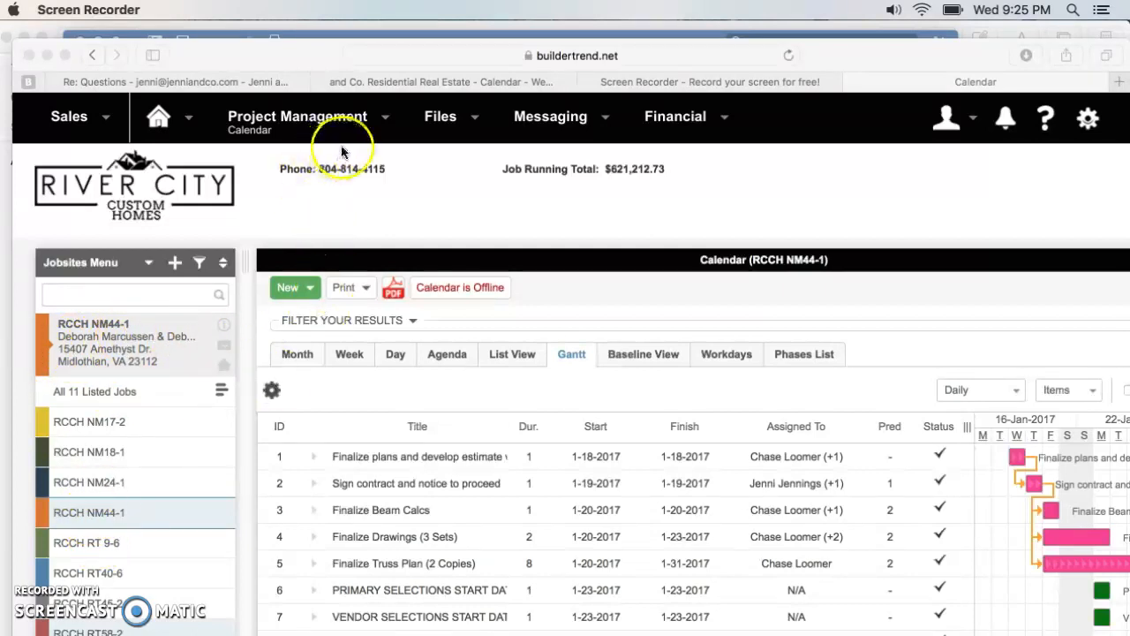
left_click(379, 120)
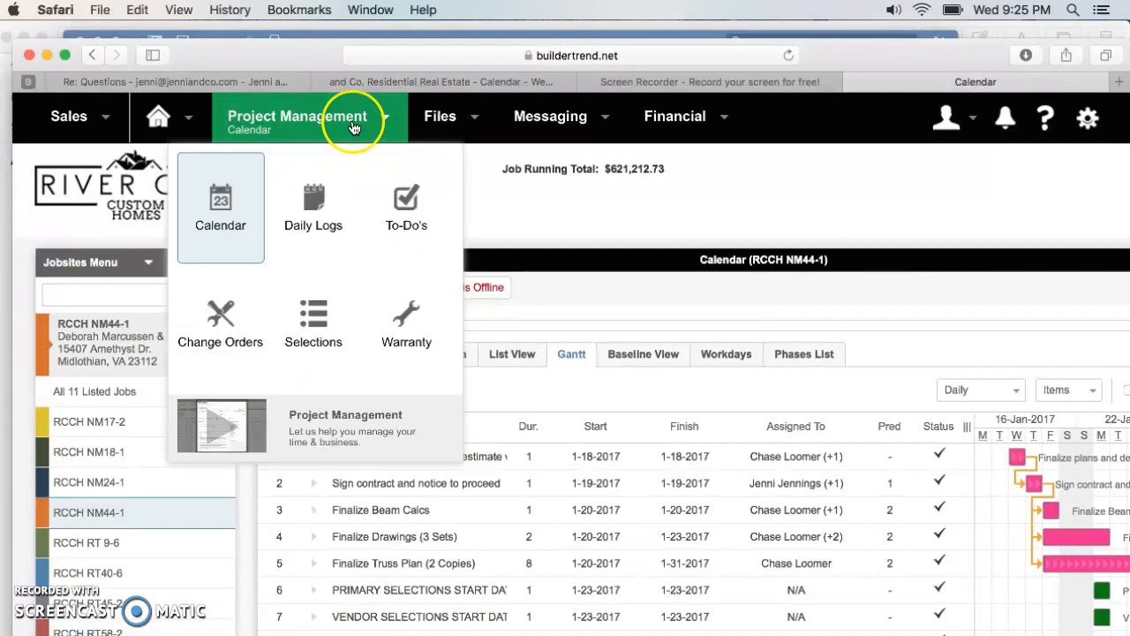
left_click(230, 221)
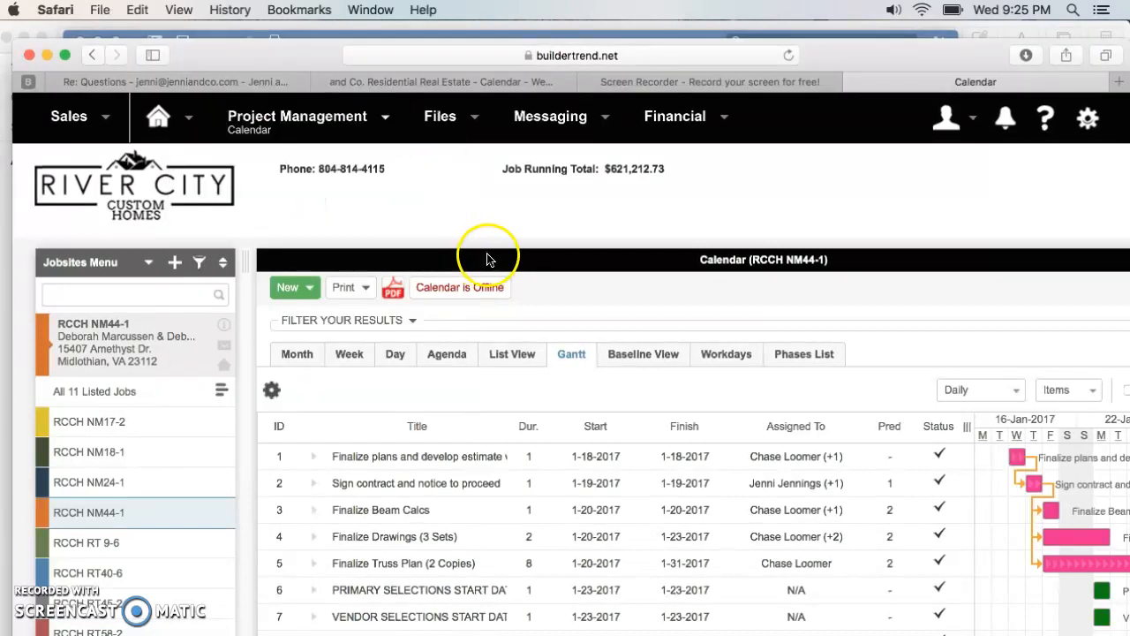
left_click(574, 362)
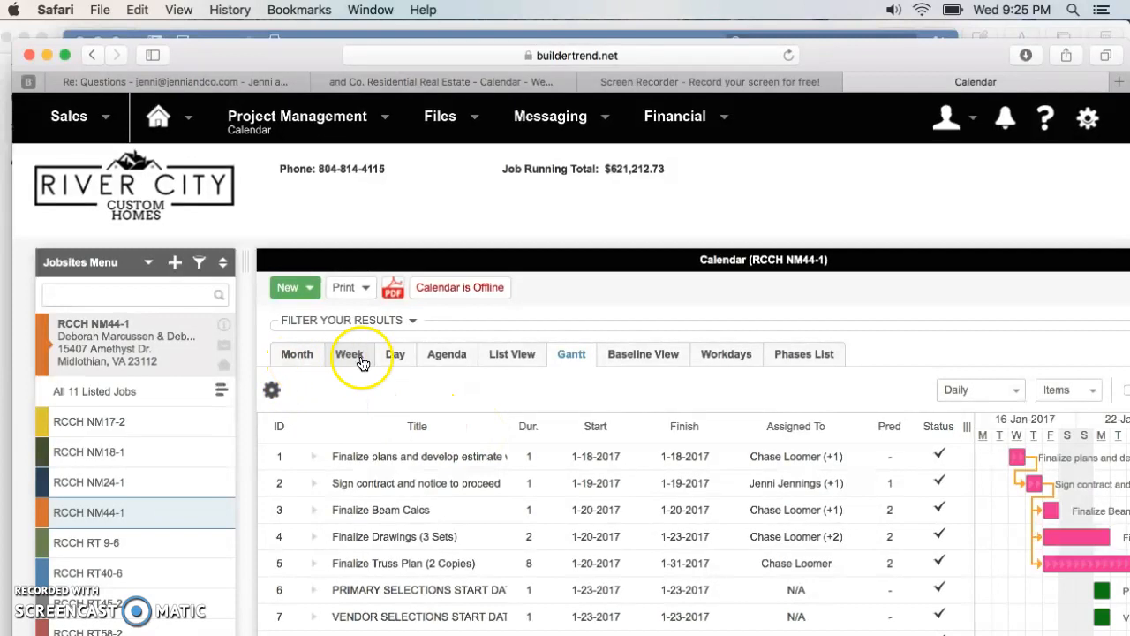
left_click(297, 362)
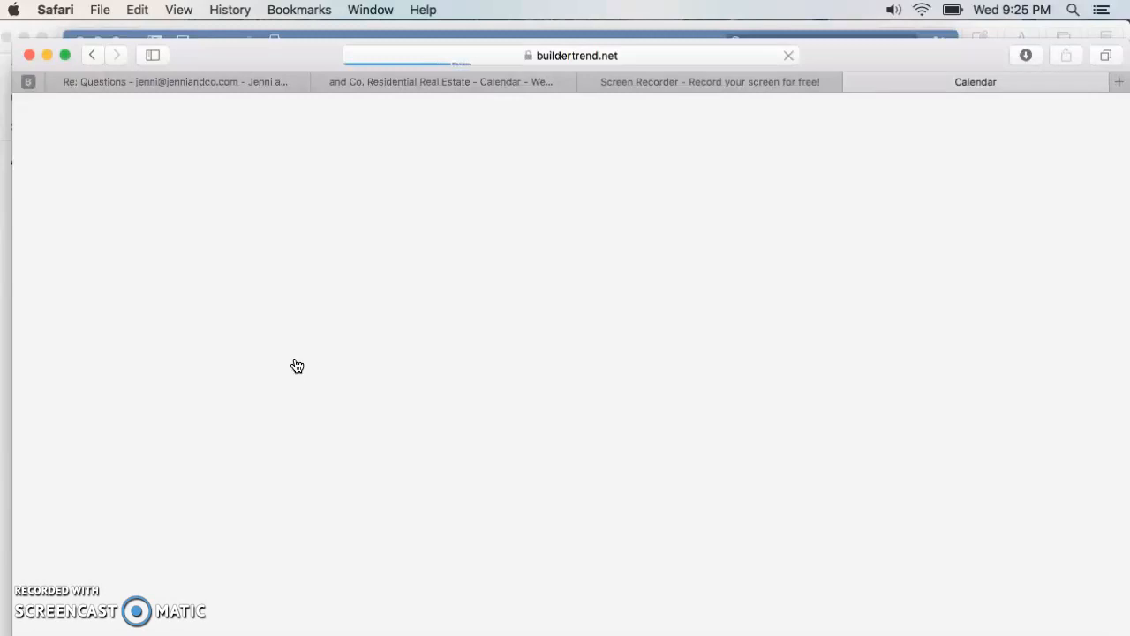
left_click(381, 363)
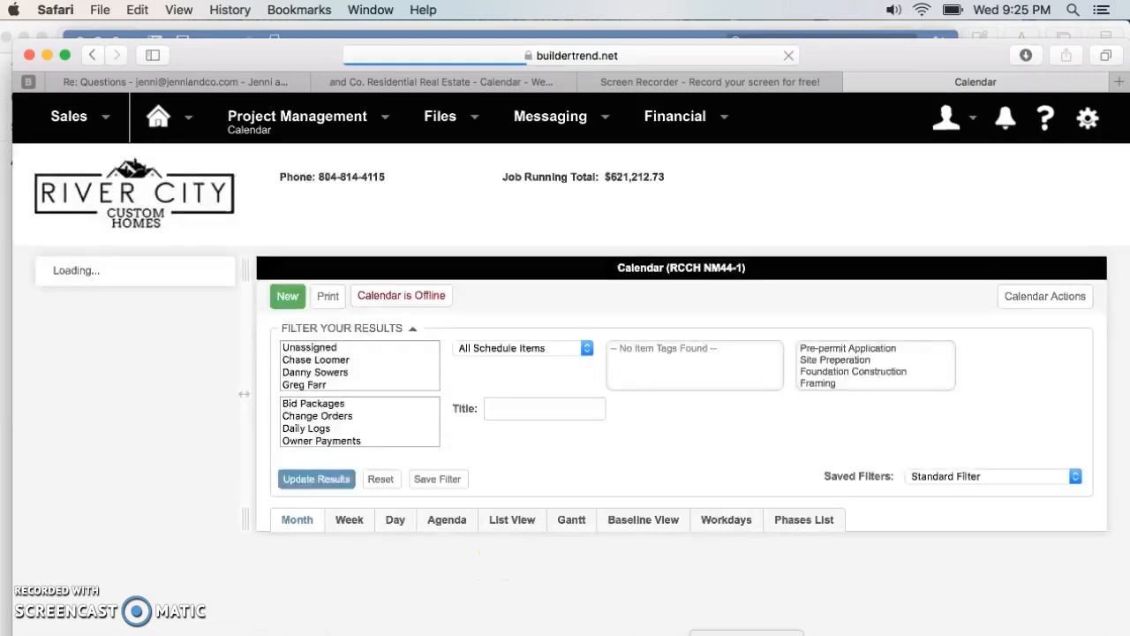
- Switch to the blank Word document and write the opening line "Below are the updates for the week on your new home!"
left_click(747, 634)
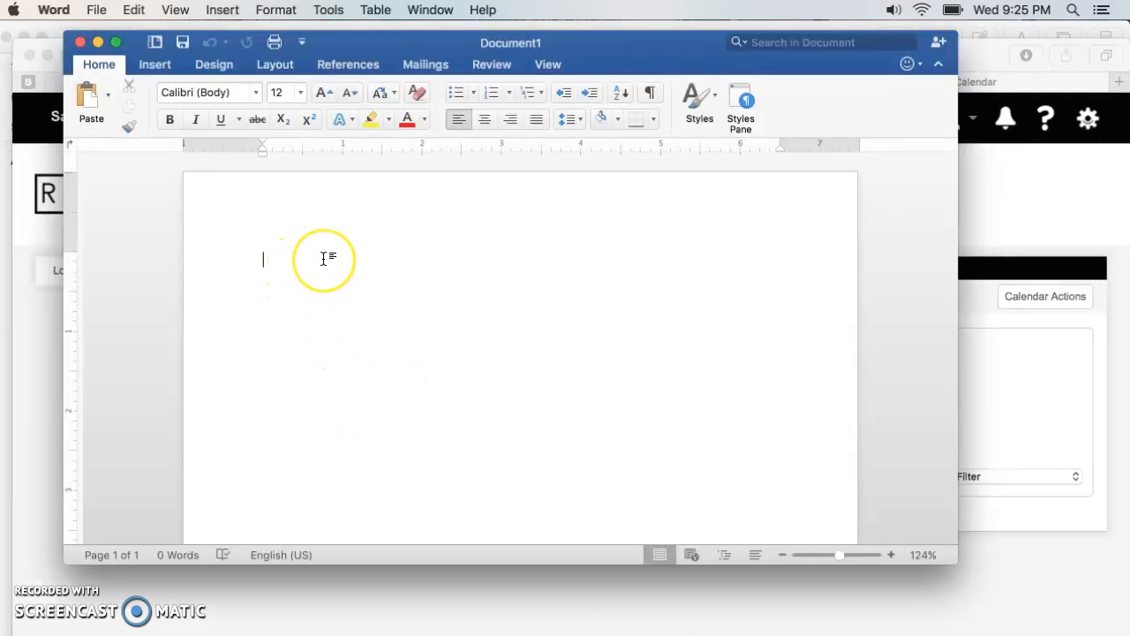
type("Below is th")
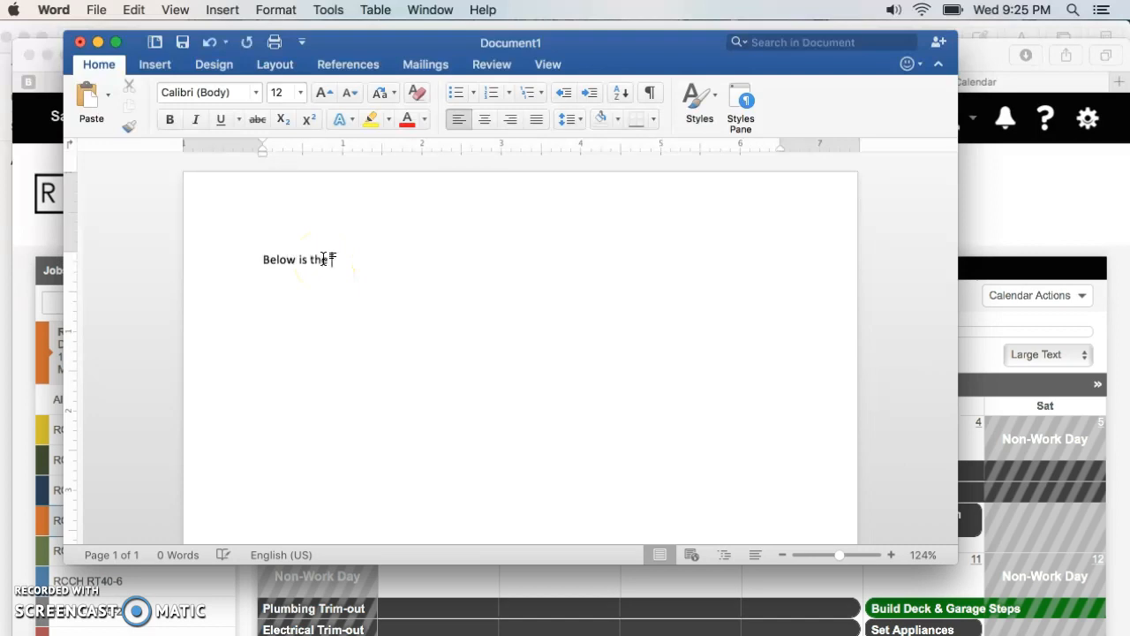
key("BackSpace")
key("BackSpace")
key("BackSpace")
key("BackSpace")
key("BackSpace")
type("ar")
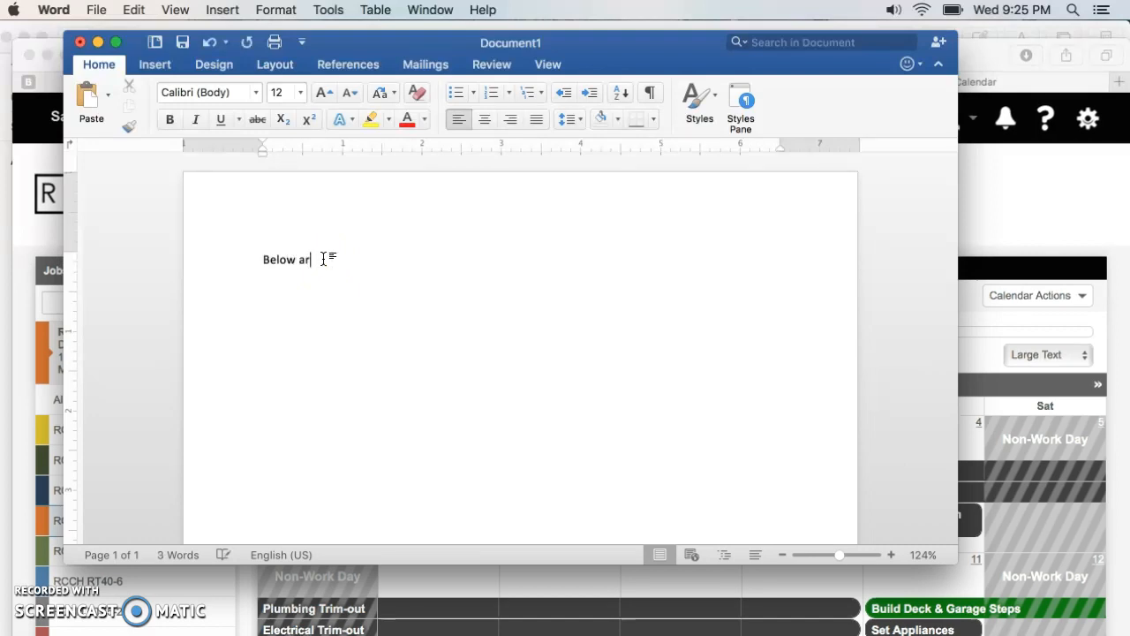
type("e the updates on your new")
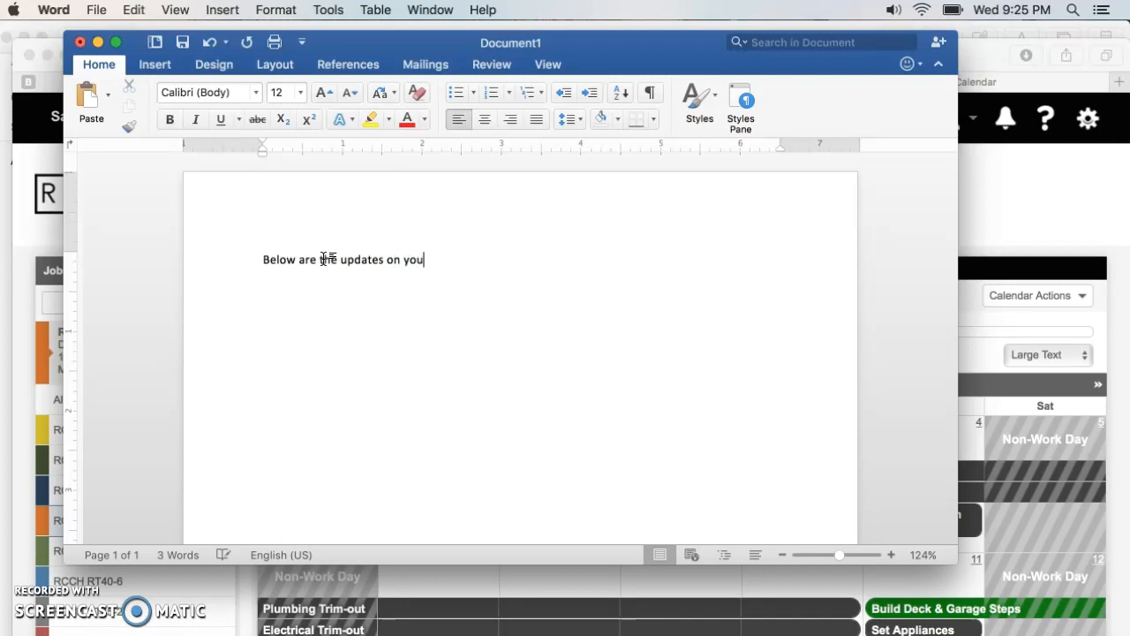
key("BackSpace")
key("BackSpace")
key("BackSpace")
key("BackSpace")
key("BackSpace")
key("BackSpace")
key("BackSpace")
key("BackSpace")
key("BackSpace")
key("BackSpace")
type("for the week on your new")
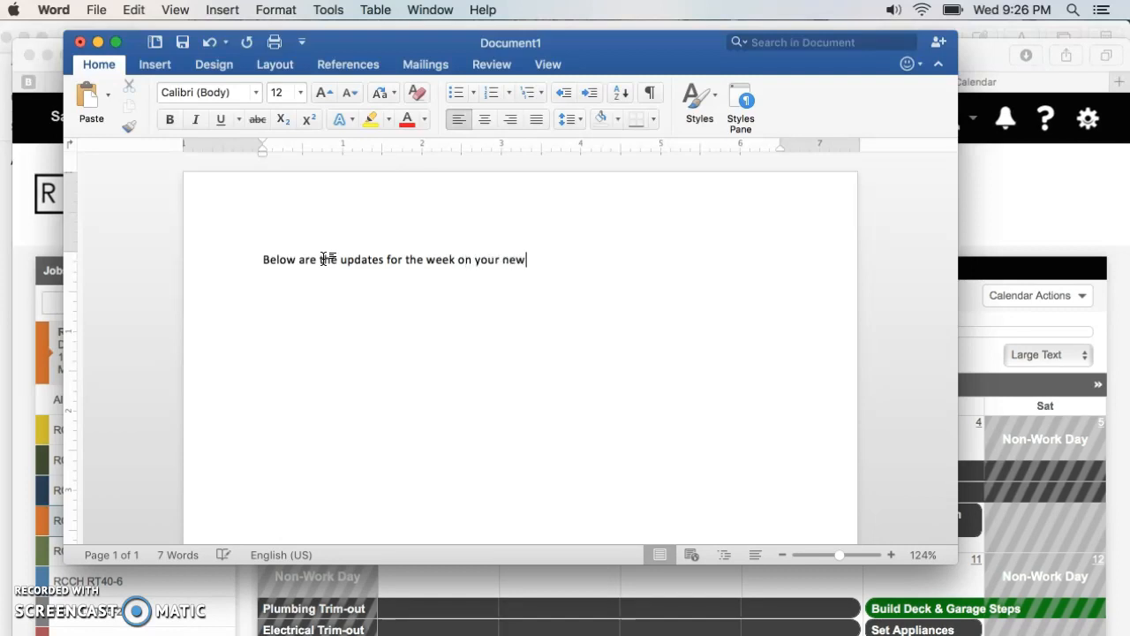
type(" home!")
key("Return")
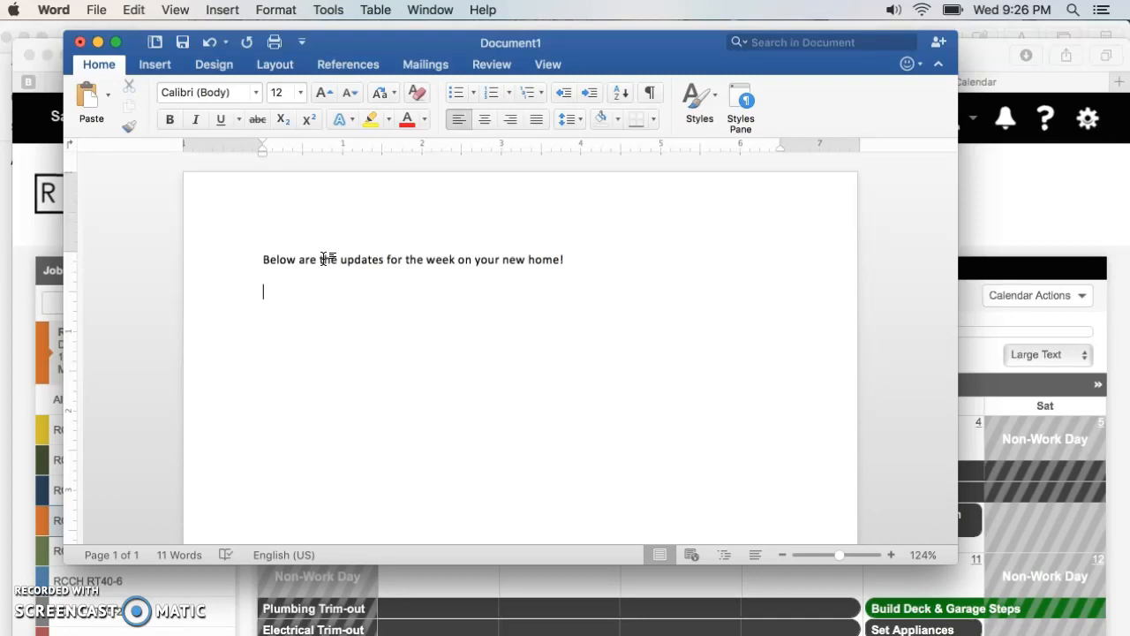
- Add the headings "LAST WEEK:" and "NEXT WEEK:" below the opening line, with blank lines between them
type("LAST WEEK:")
key("Return")
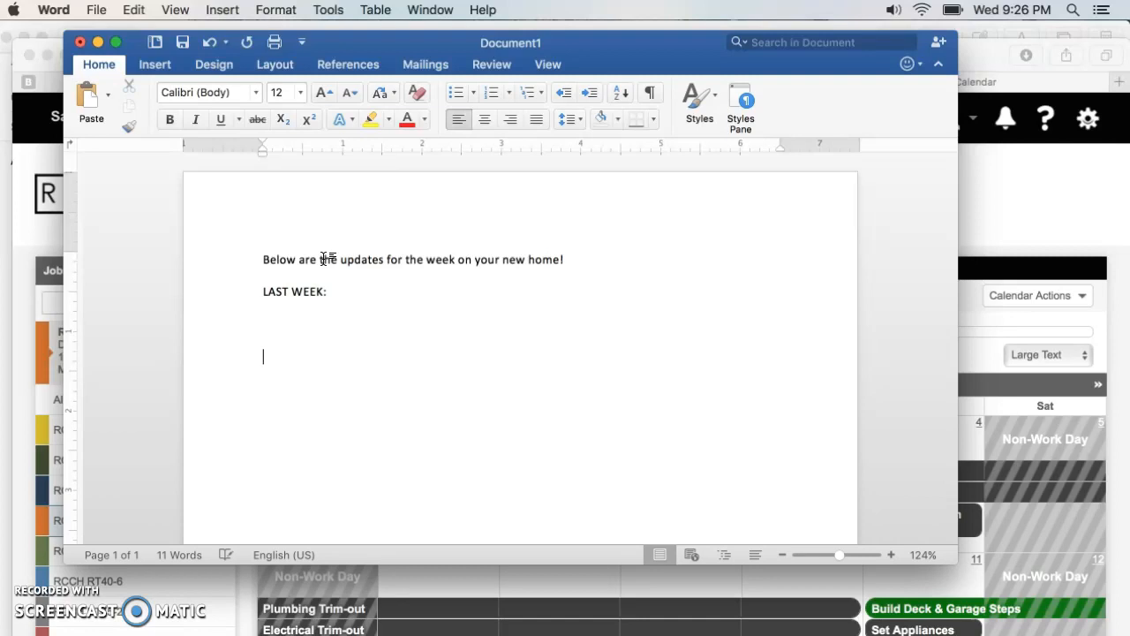
type("NEXT WEEK:")
- Change the first heading to "THIS WEEK:"
left_click(292, 291)
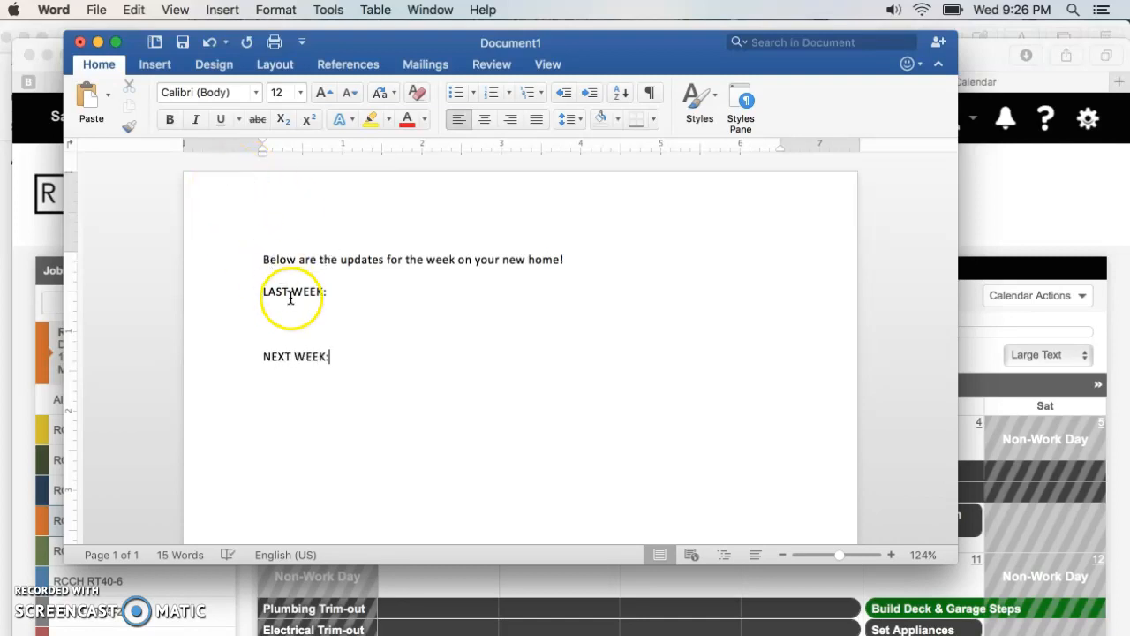
key("BackSpace")
key("BackSpace")
key("BackSpace")
key("BackSpace")
type("THIS")
left_click(334, 292)
left_click(330, 356)
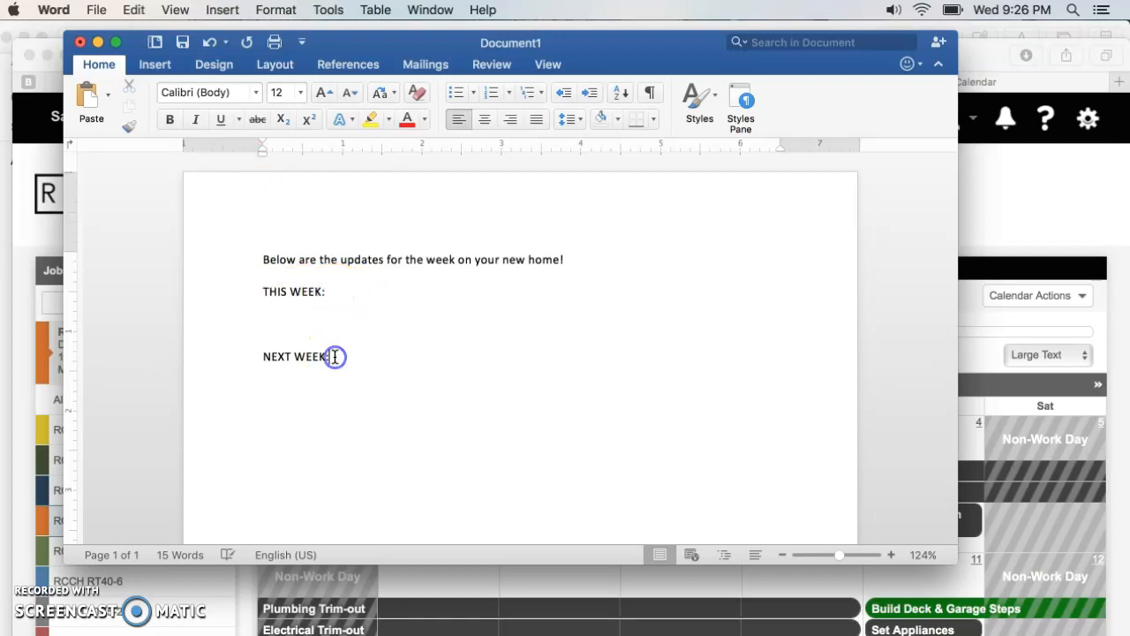
- Switch to the Buildertrend calendar and examine the August 2017 tasks scheduled for the past, current and coming weeks
left_click(1034, 202)
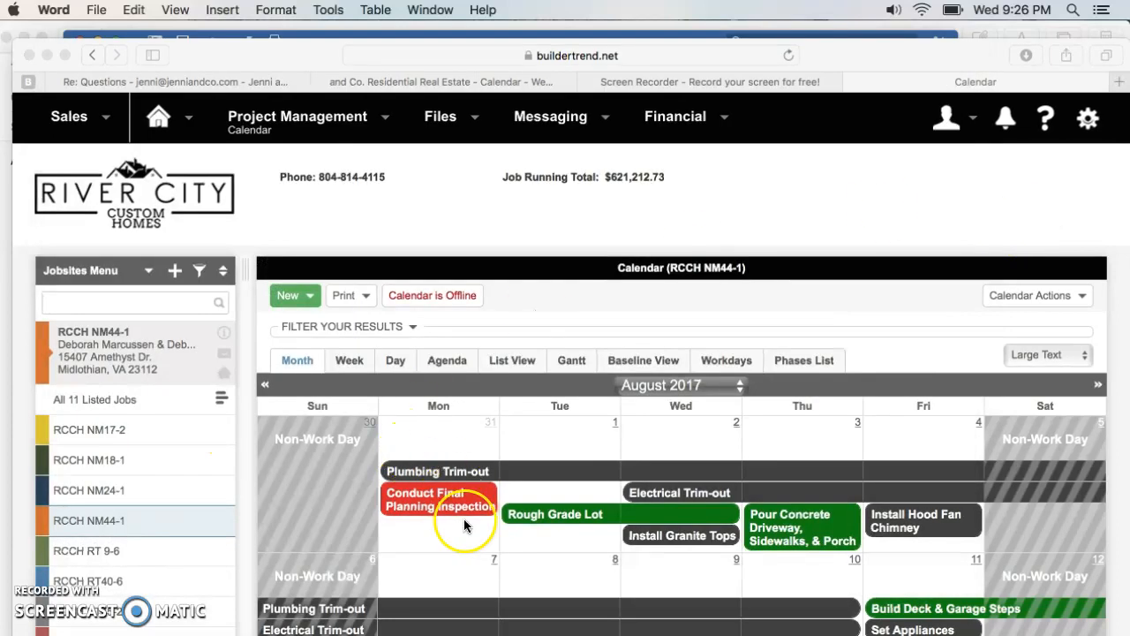
scroll(463, 521, "down", 3)
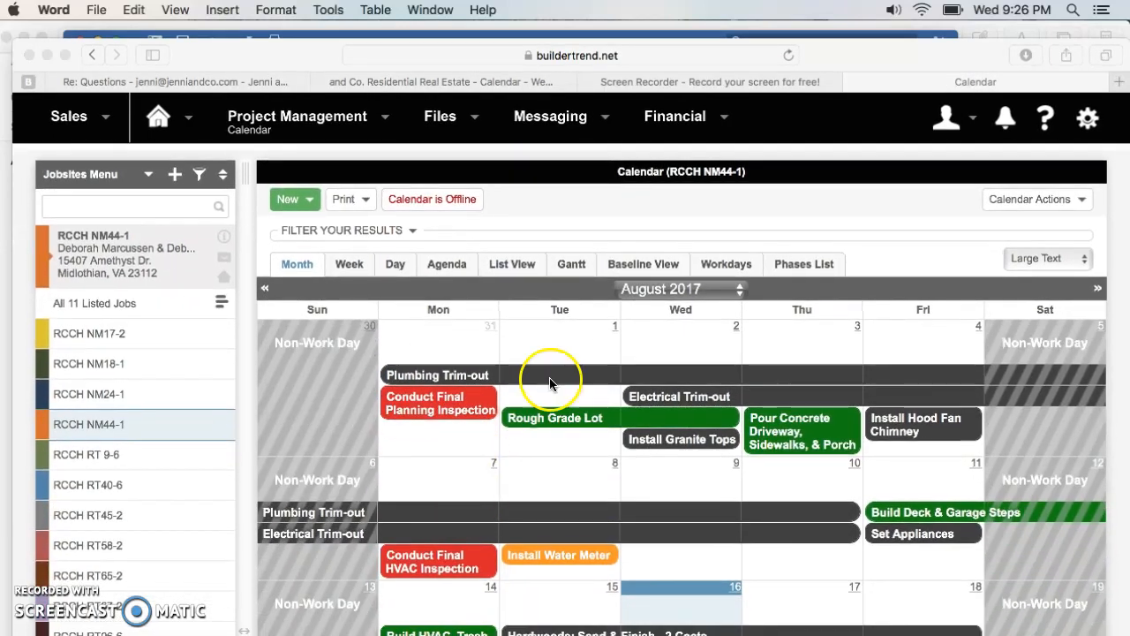
scroll(486, 525, "down", 5)
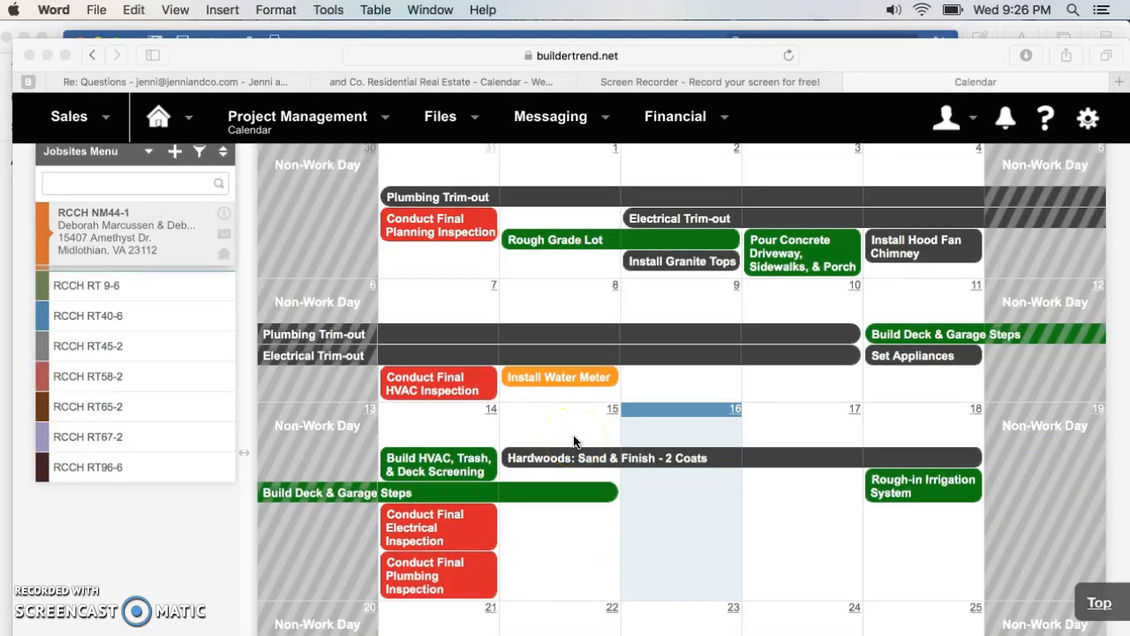
scroll(573, 441, "up", 2)
scroll(573, 441, "down", 3)
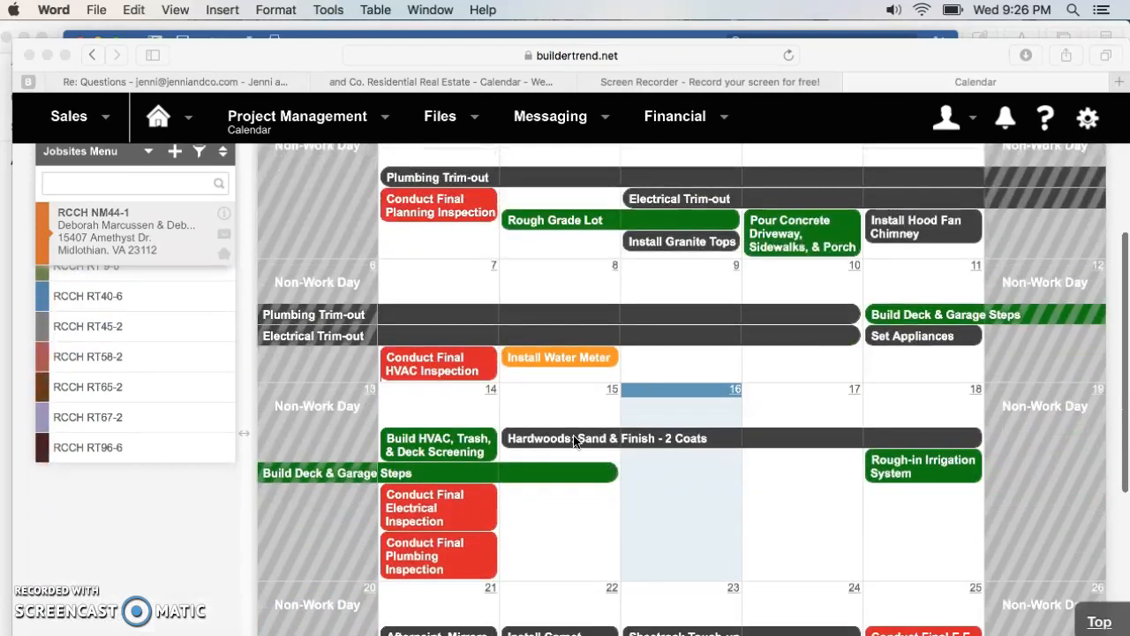
scroll(573, 440, "down", 2)
scroll(573, 437, "up", 2)
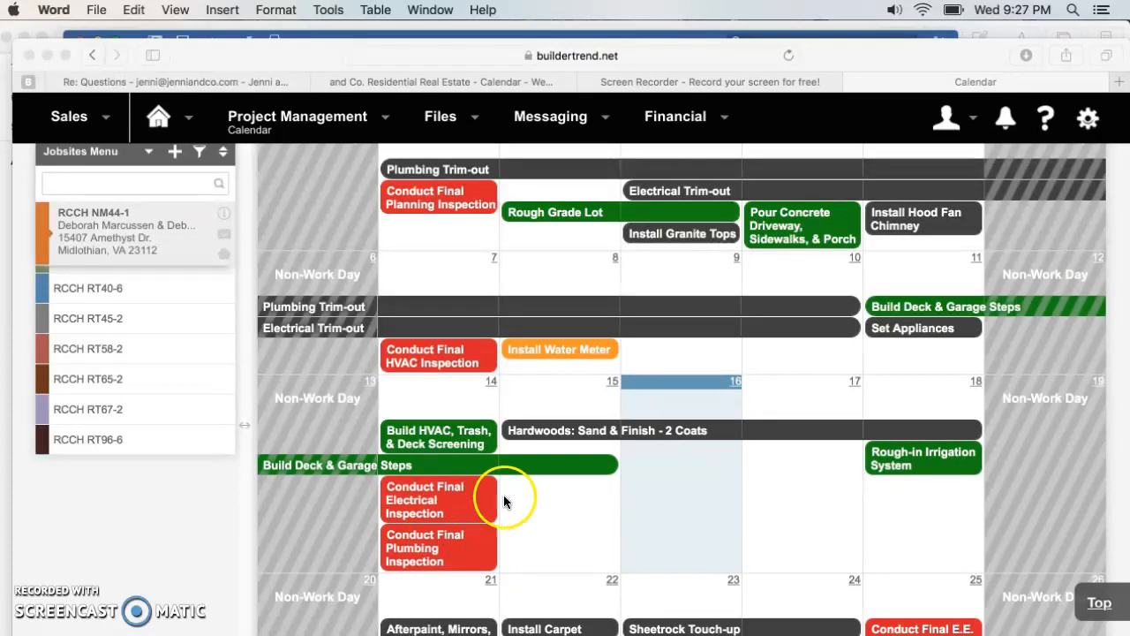
scroll(498, 389, "up", 2)
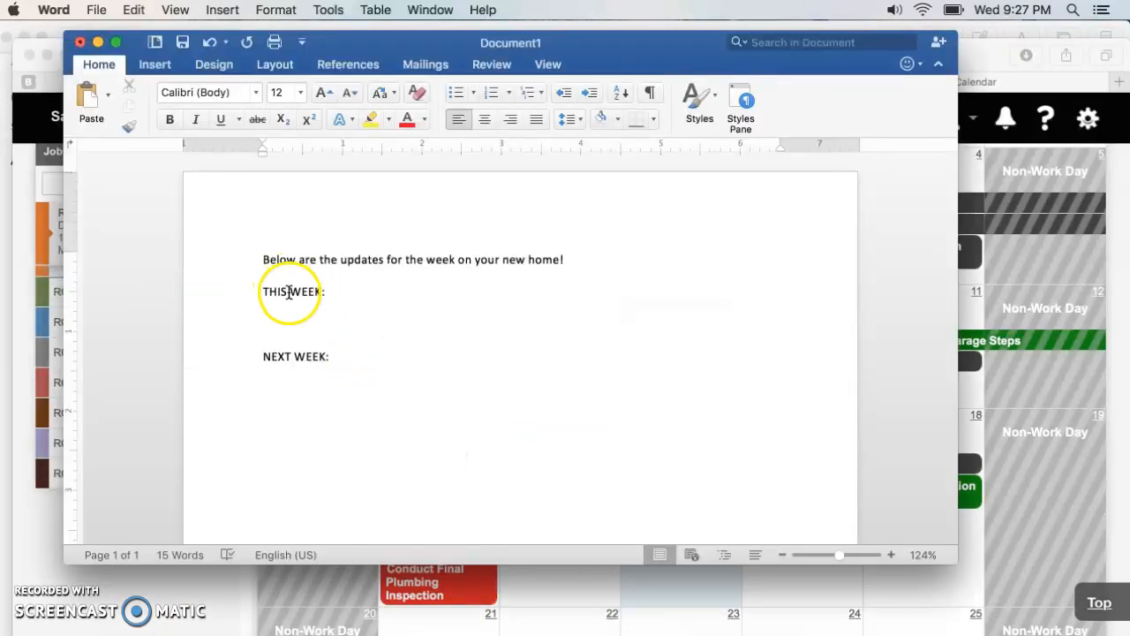
- In the Word document, change the first heading to "LAST WEEK:" and start a new line beneath it
left_click_drag(286, 292, 263, 292)
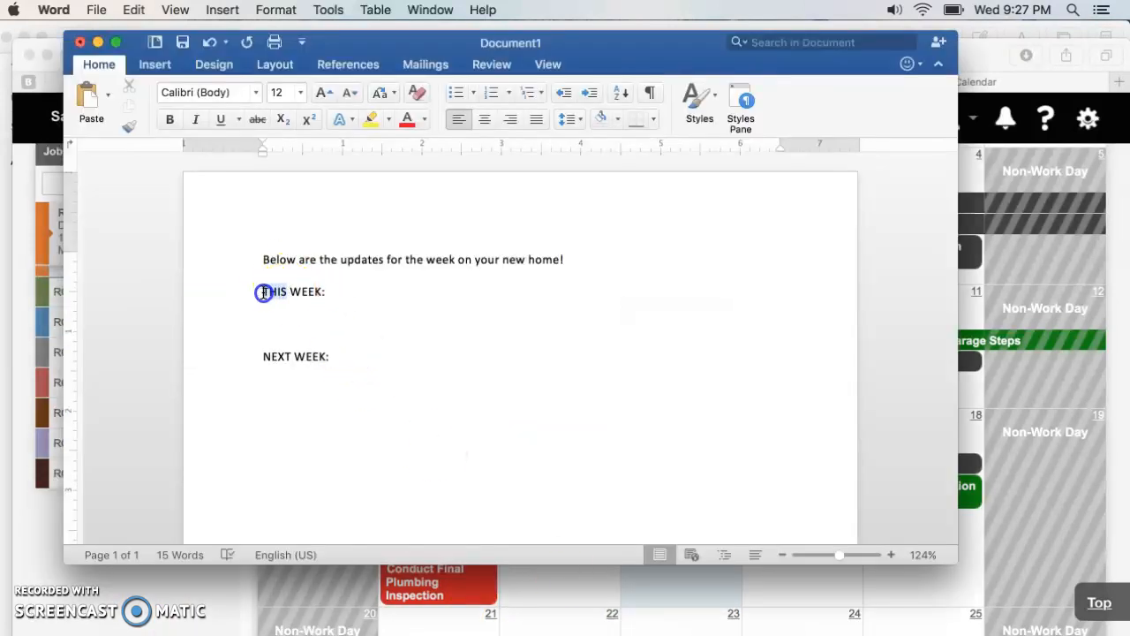
type("LAD")
key("BackSpace")
type("ST")
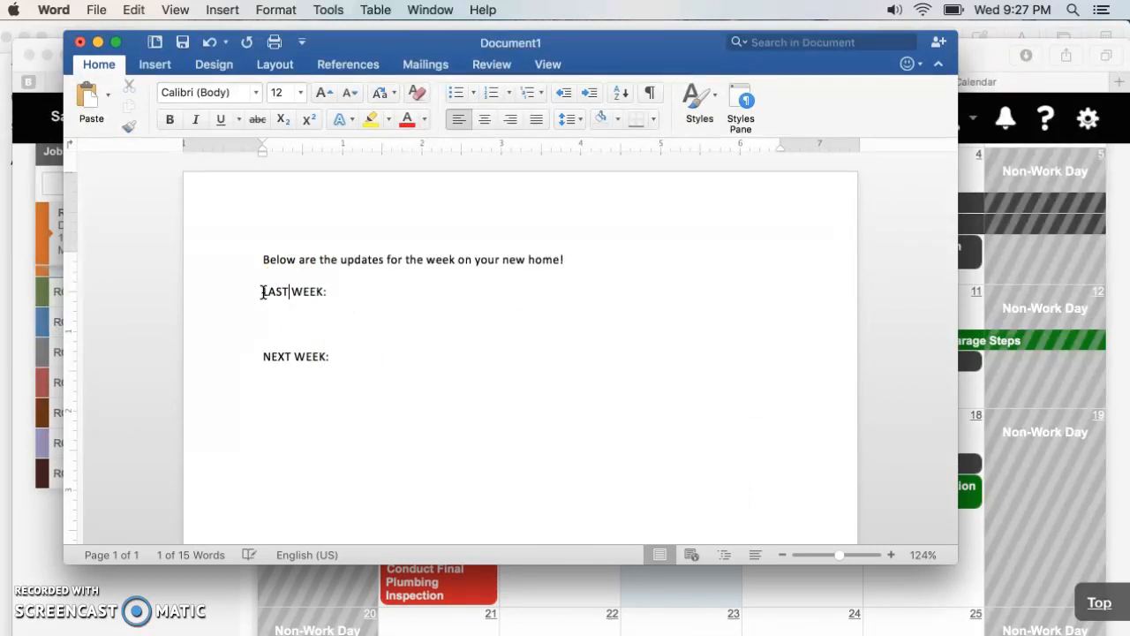
left_click(297, 291)
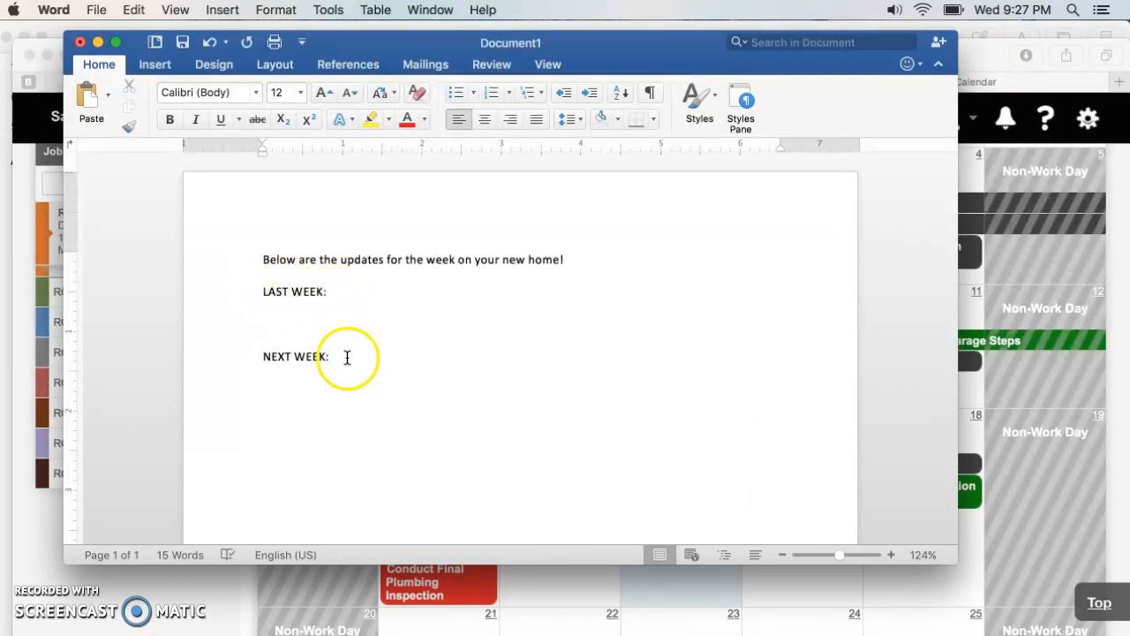
left_click(339, 285)
key("Return")
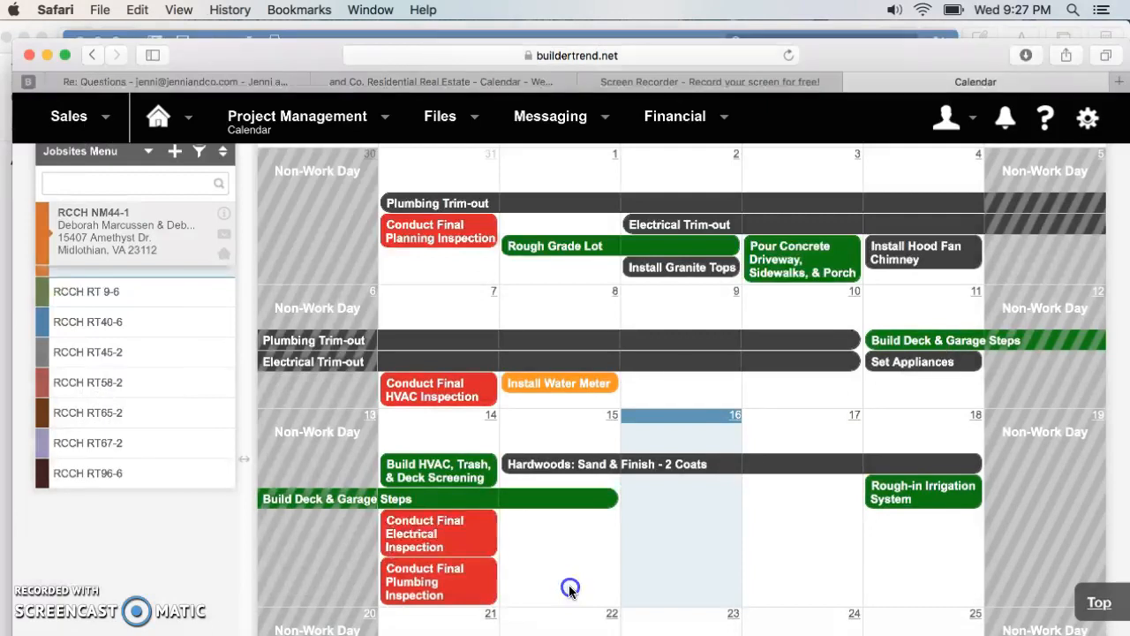
- Check last week's trim-out tasks in the Buildertrend calendar and enter "Electrical & Plumbing Trim Out Completed" under LAST WEEK in Word
left_click(567, 588)
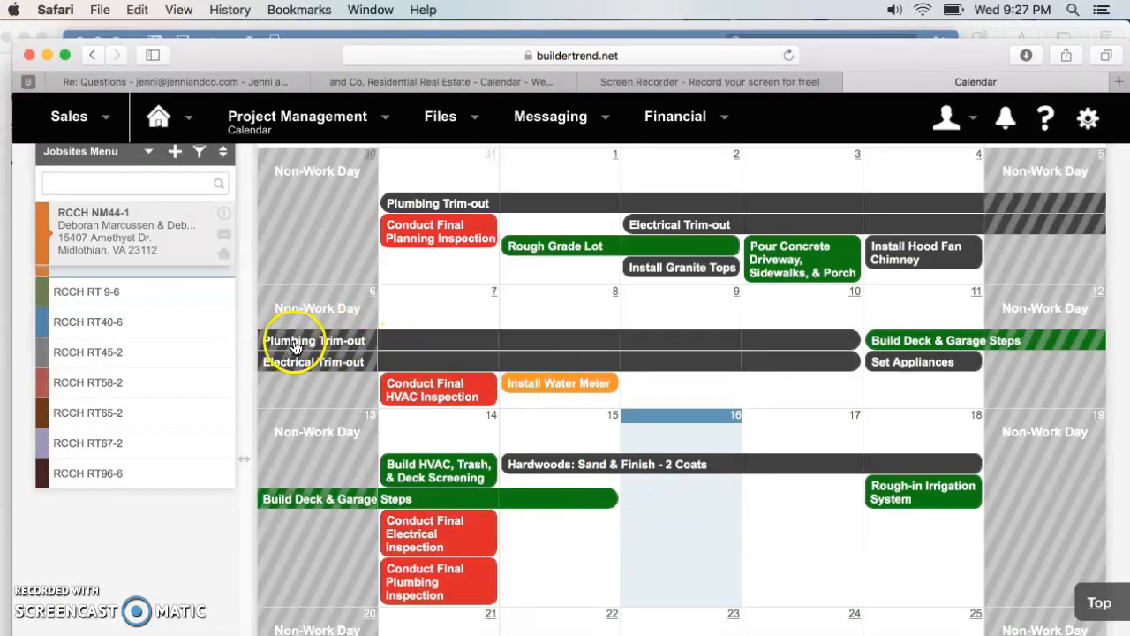
mouse_move(298, 369)
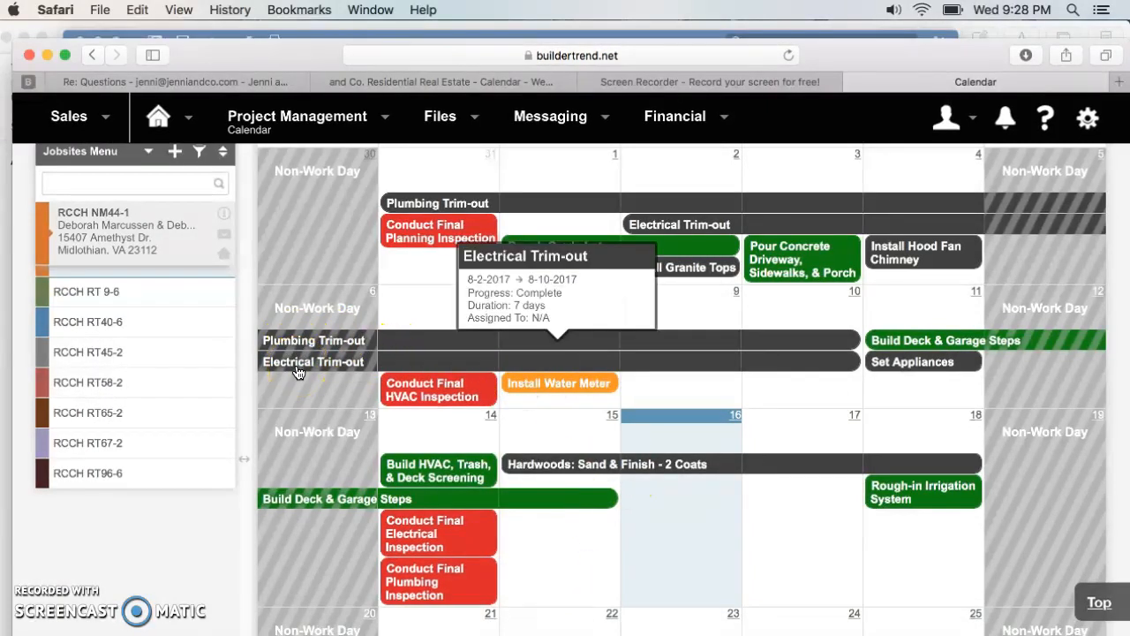
left_click(216, 85)
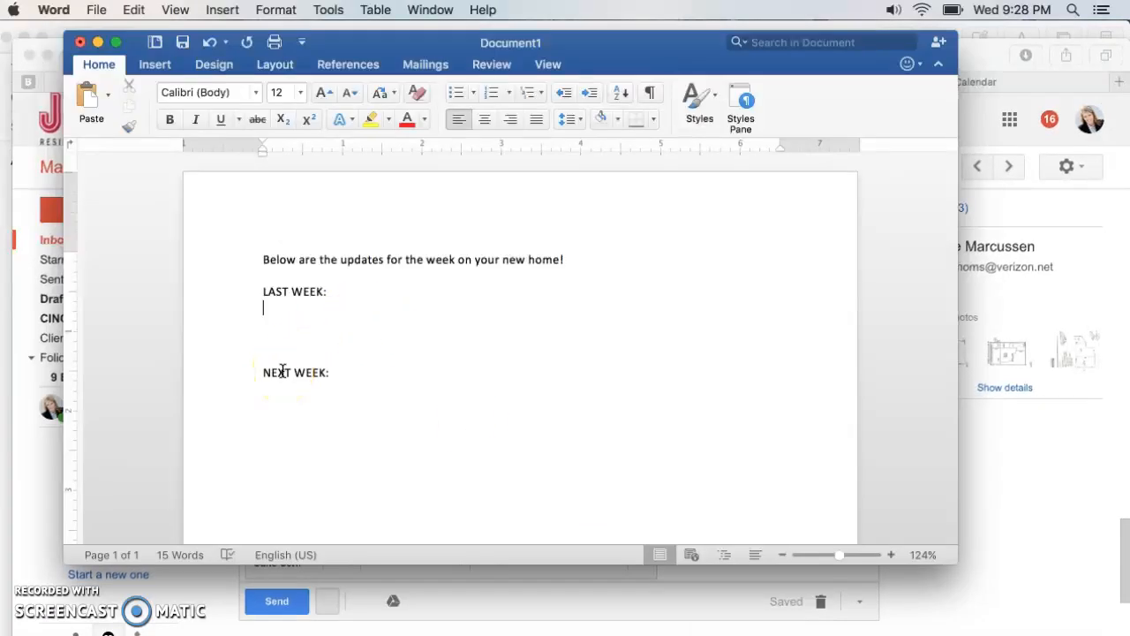
type("Electrical & PL")
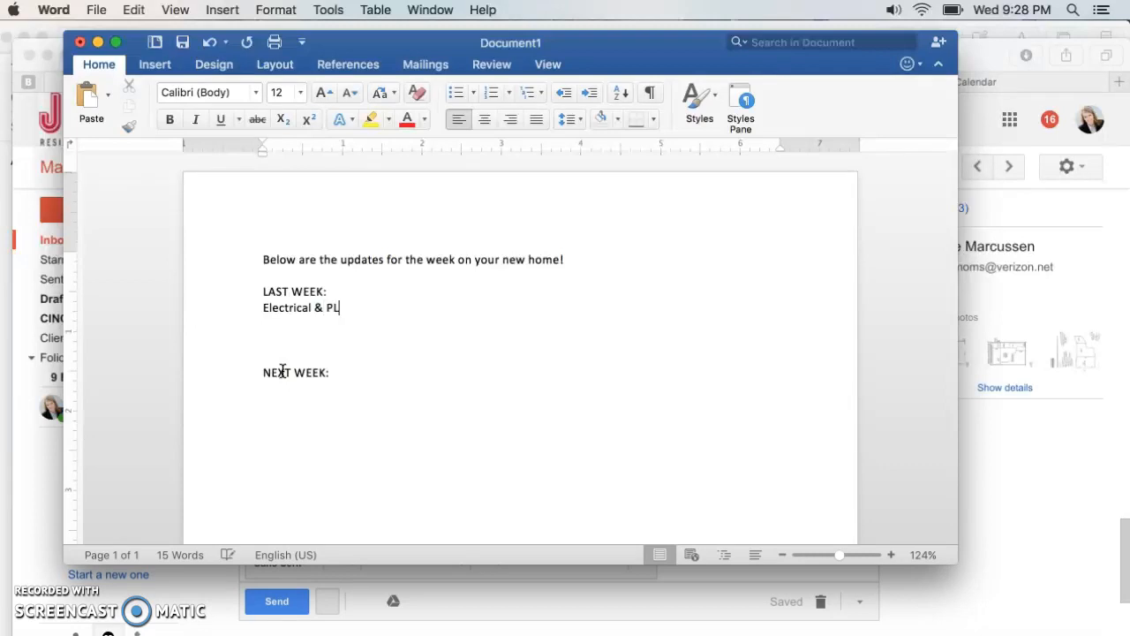
key("BackSpace")
type("lumbing Trim Out FiComplete")
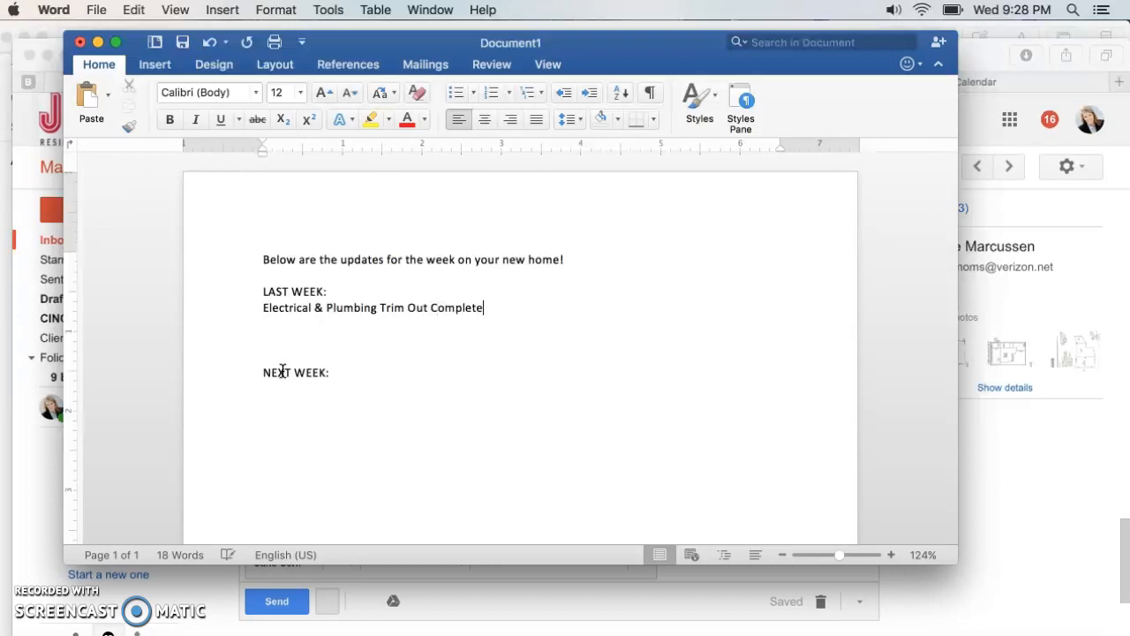
type("d")
key("Return")
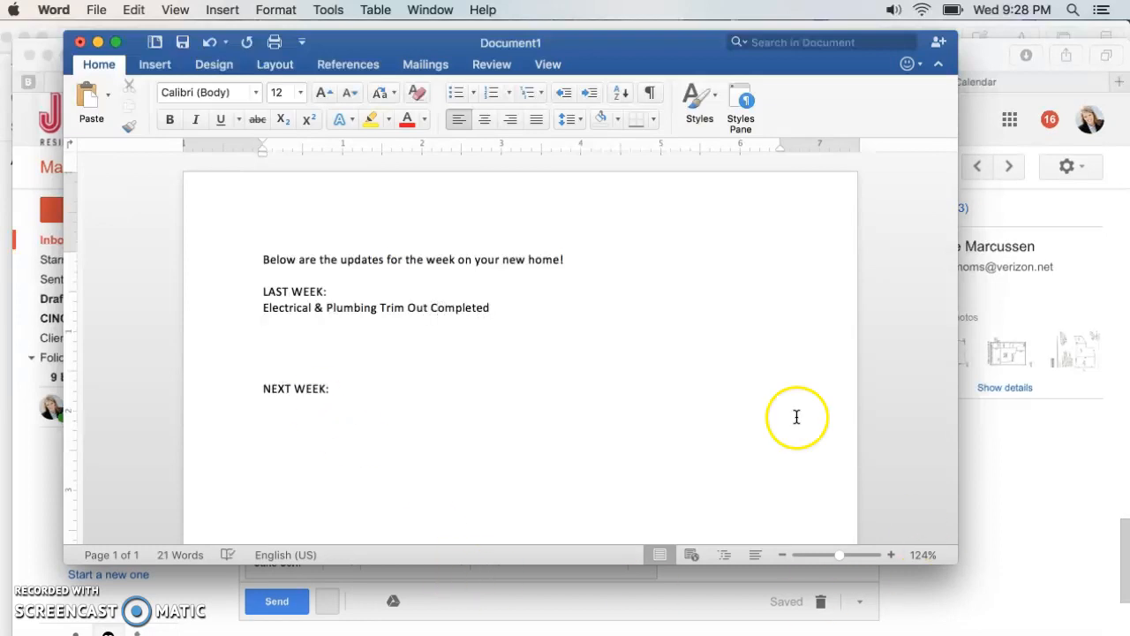
- Check last week's remaining tasks in the Buildertrend calendar and enter "Began Building Garage & Deck Steps" under LAST WEEK in Word
left_click(977, 82)
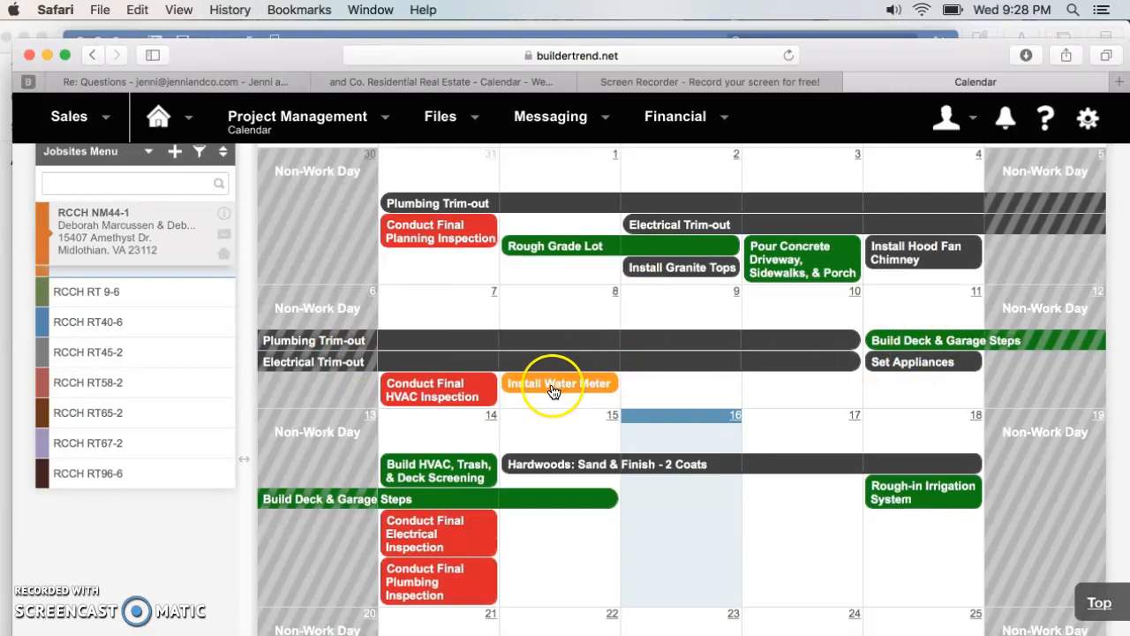
mouse_move(552, 392)
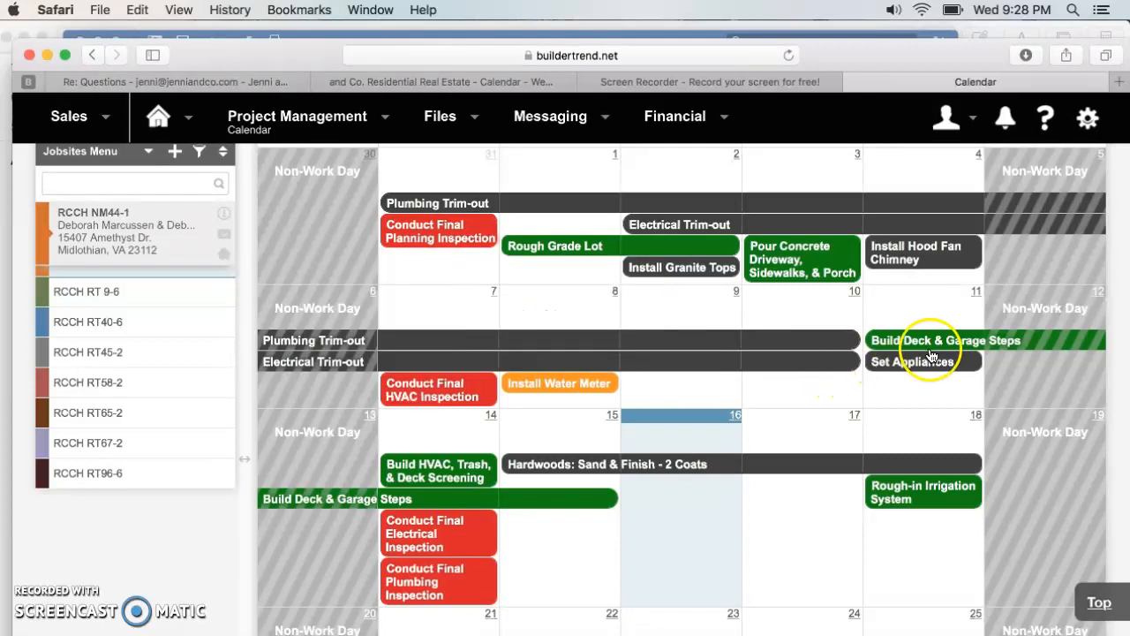
mouse_move(927, 346)
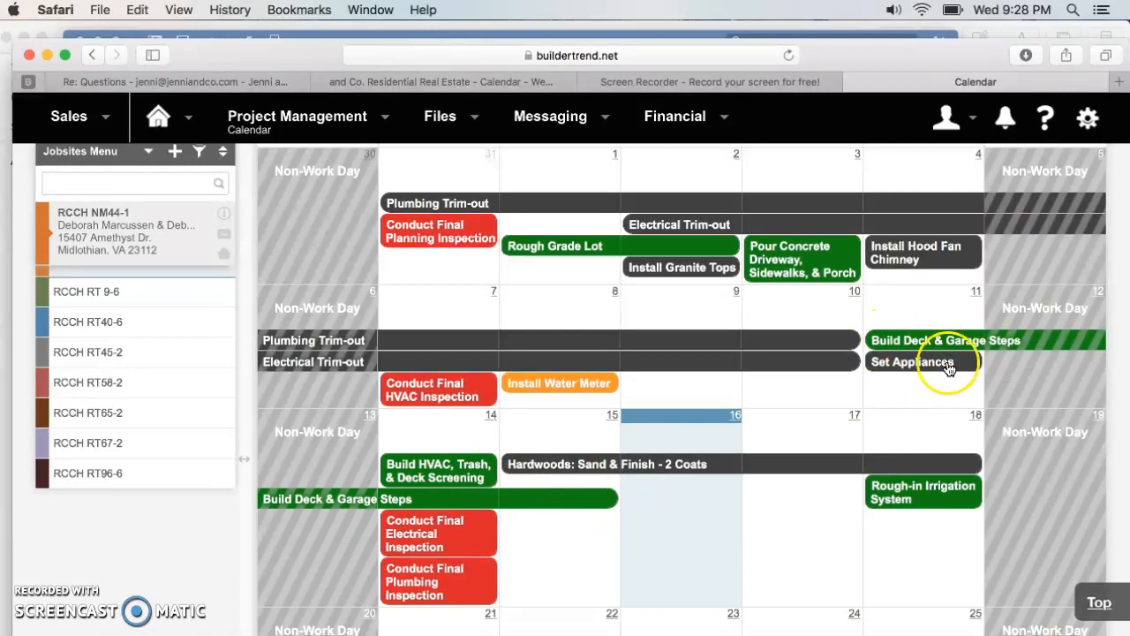
mouse_move(309, 126)
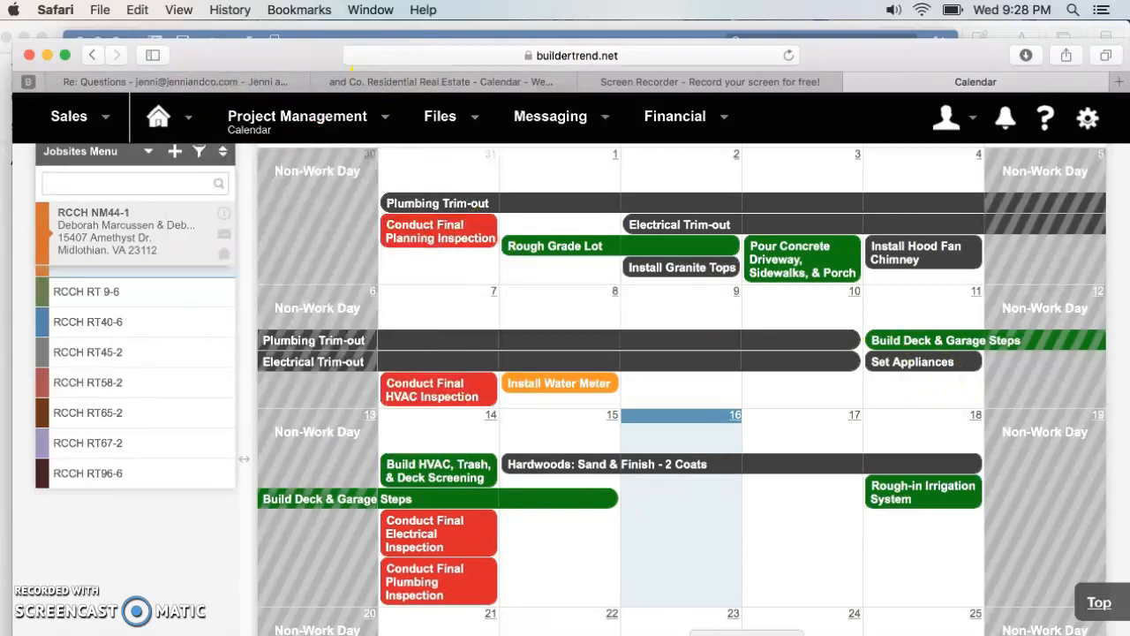
key("super+Tab")
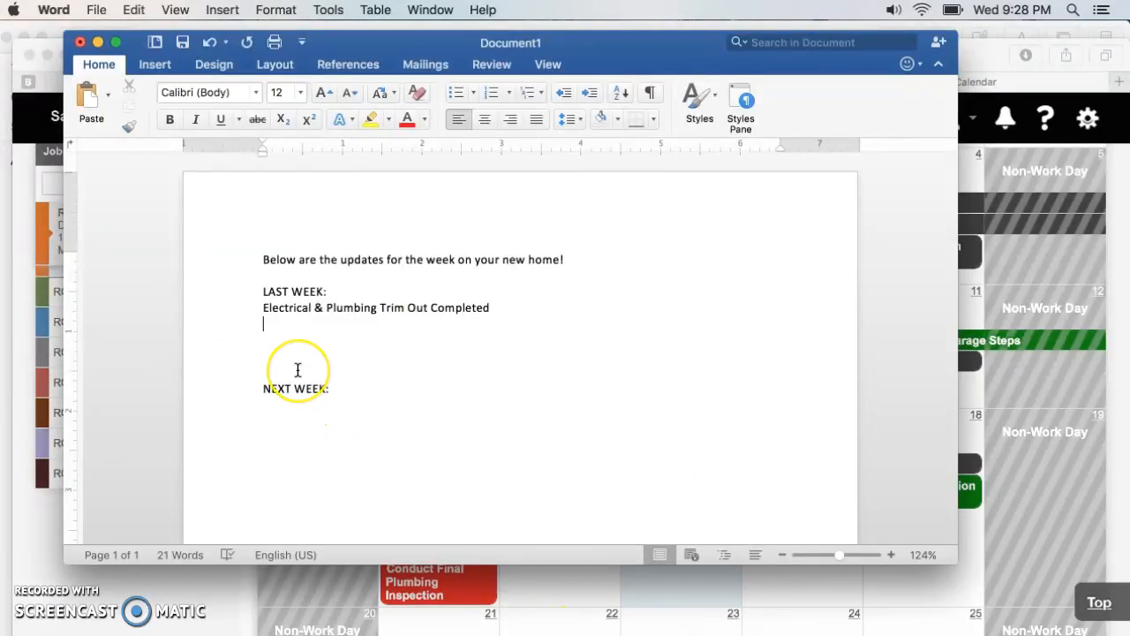
type("Began ")
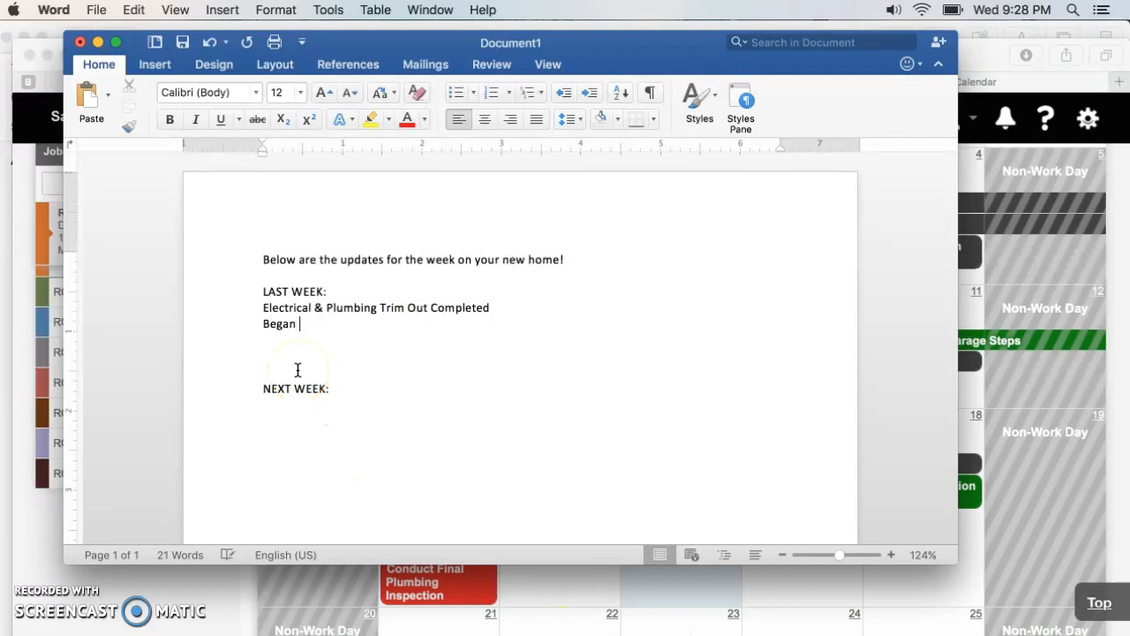
type("Building Garage")
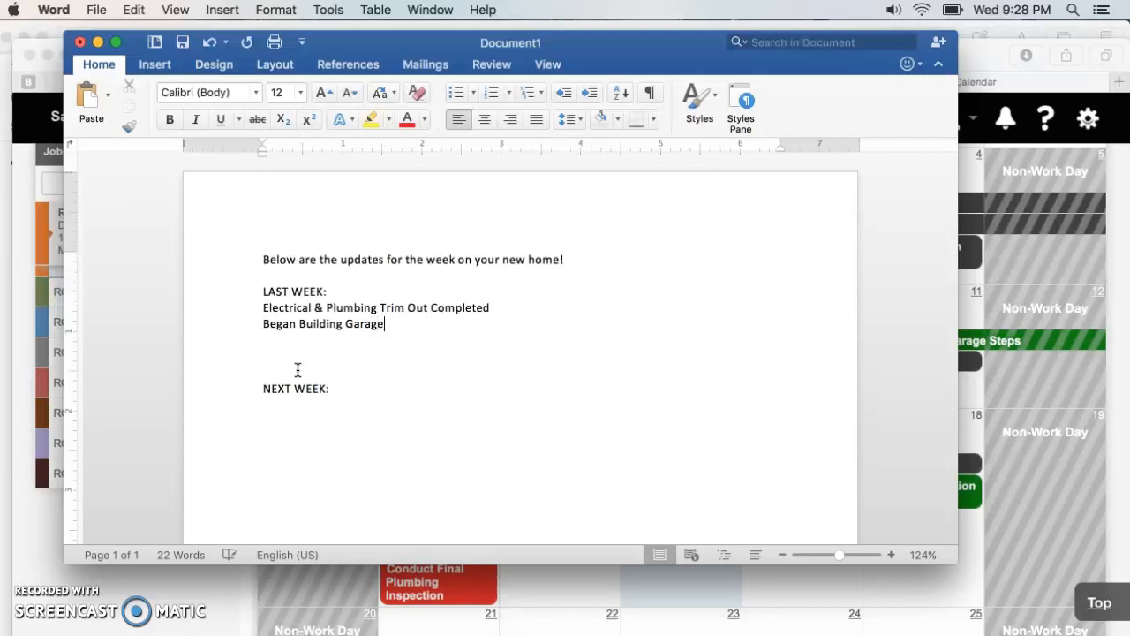
type(" & Deck")
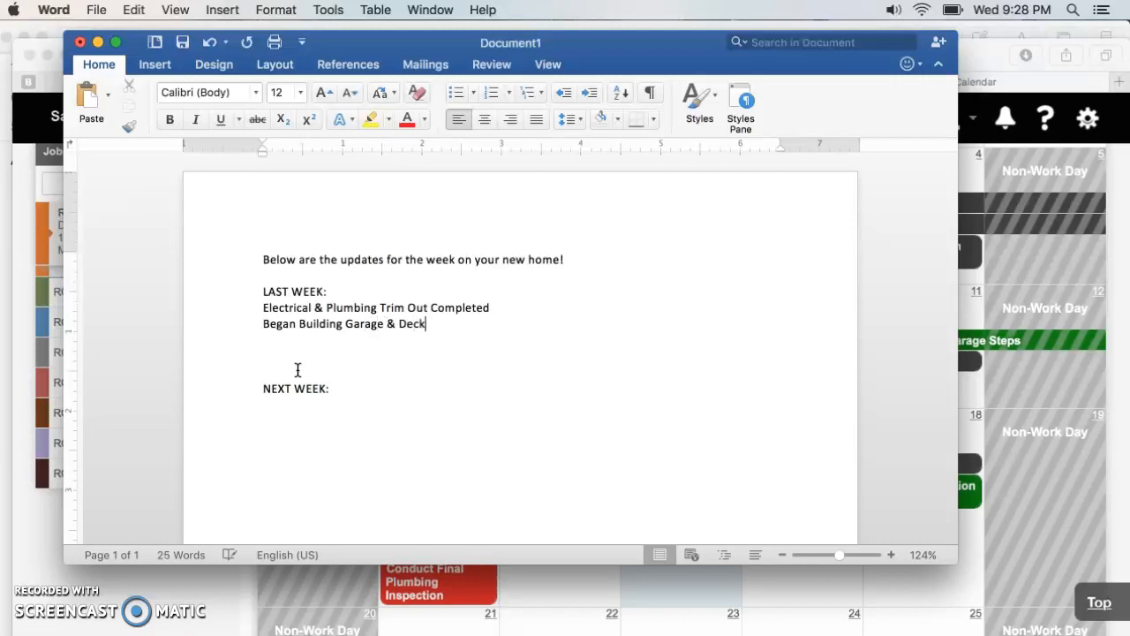
key("BackSpace")
key("BackSpace")
key("BackSpace")
key("BackSpace")
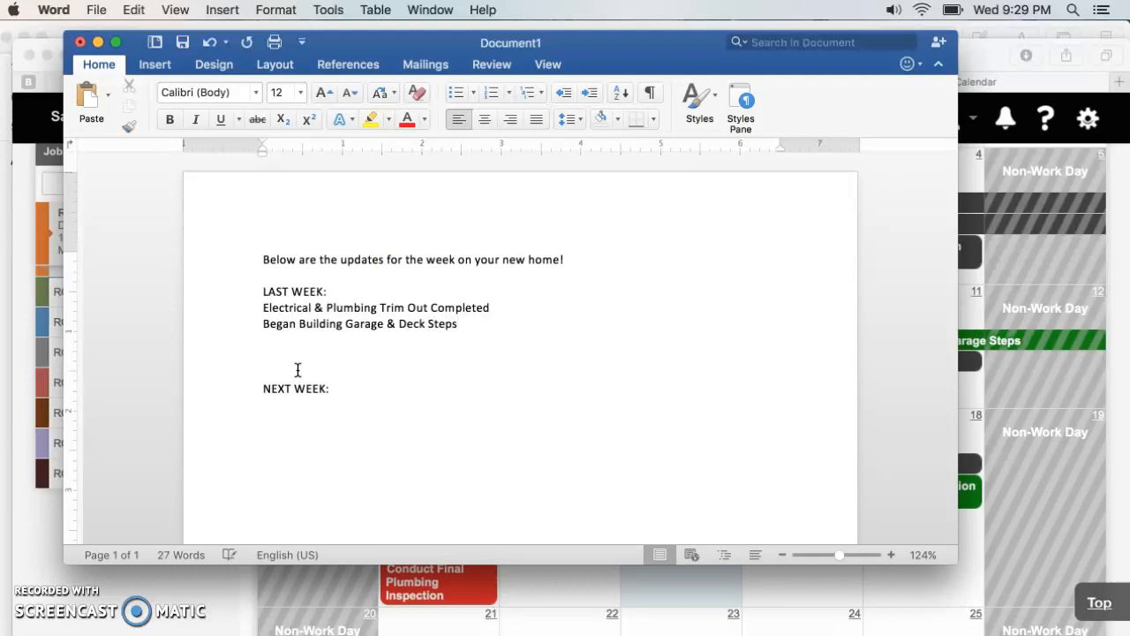
- Add "Appliances installed" on a new line at the end of the LAST WEEK list
key("Return")
type("Appliances installed")
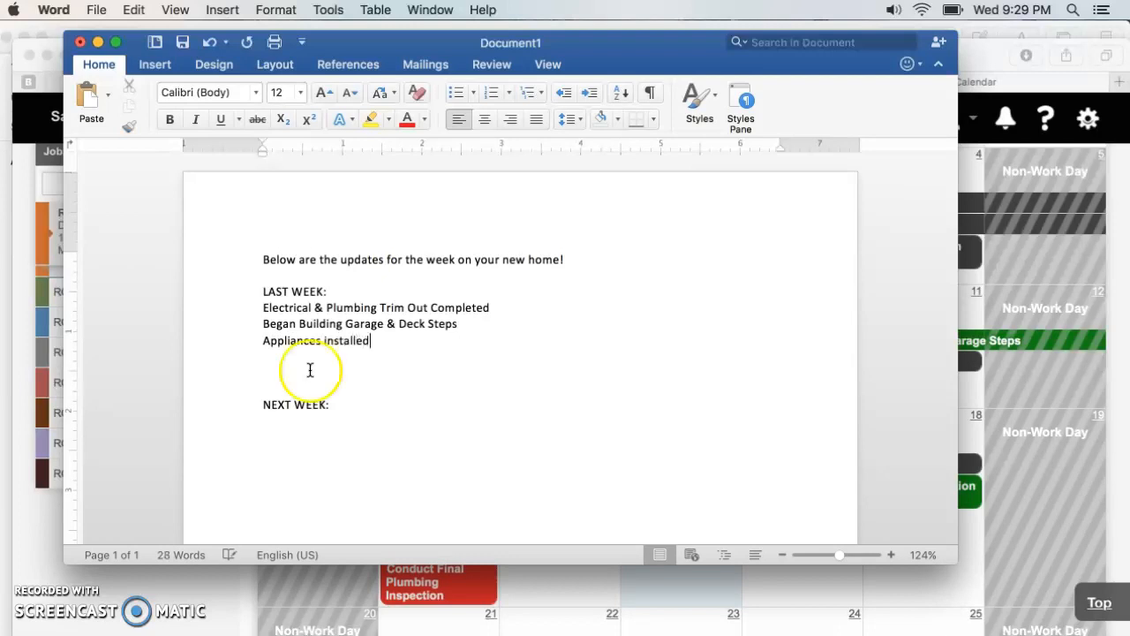
- Review the current week's tasks in the Buildertrend calendar and change the NEXT WEEK heading in Word to "THIS WEEK:"
left_click(1055, 365)
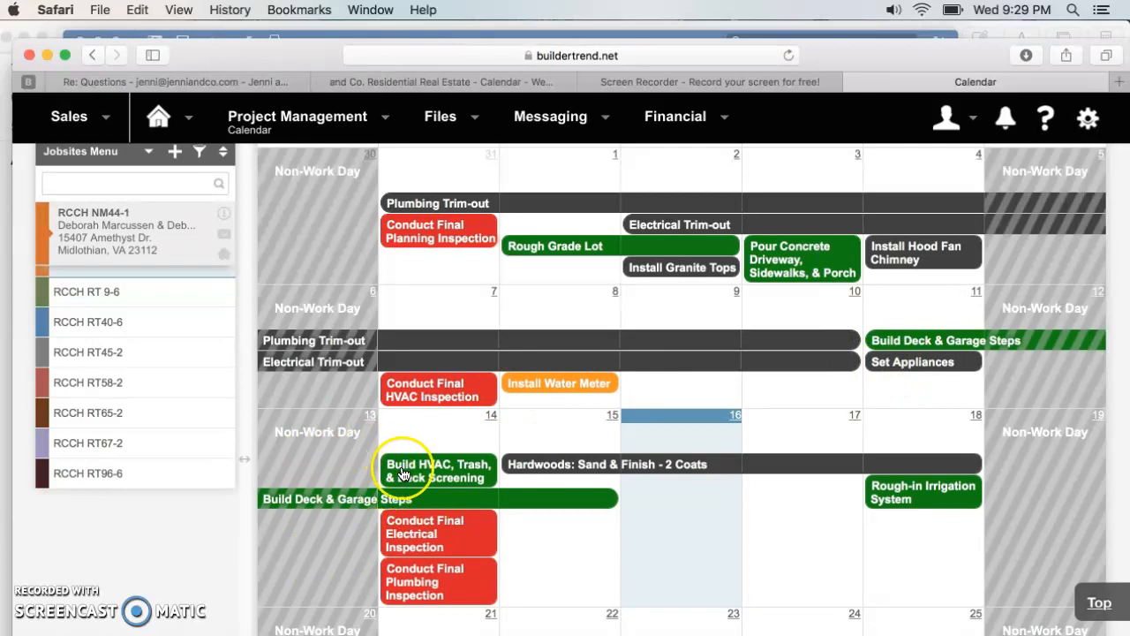
mouse_move(406, 469)
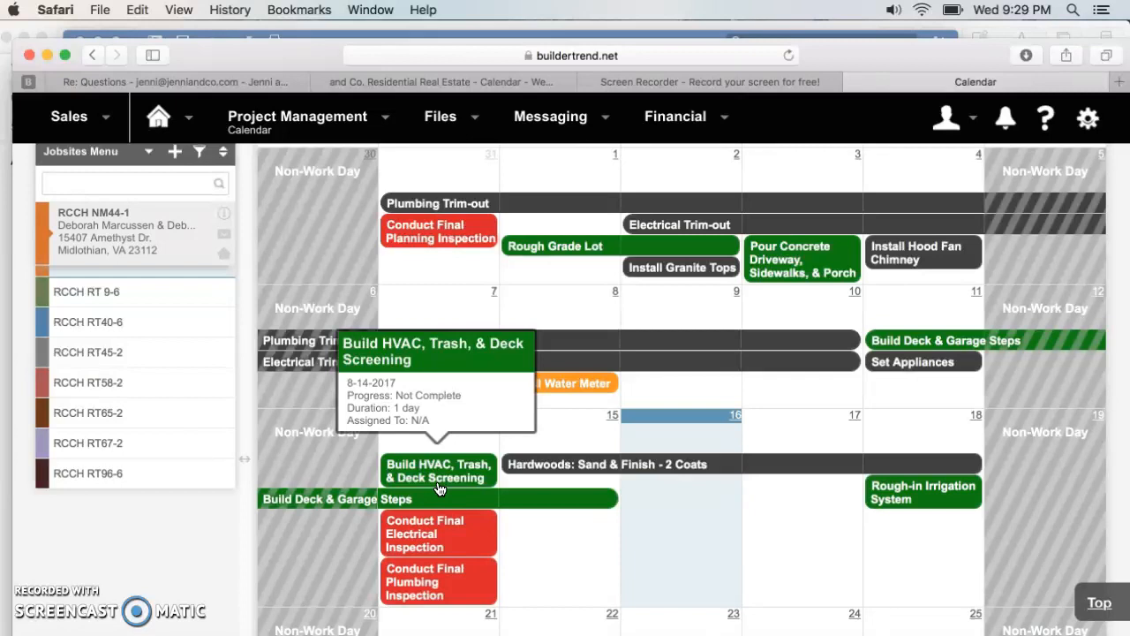
mouse_move(585, 480)
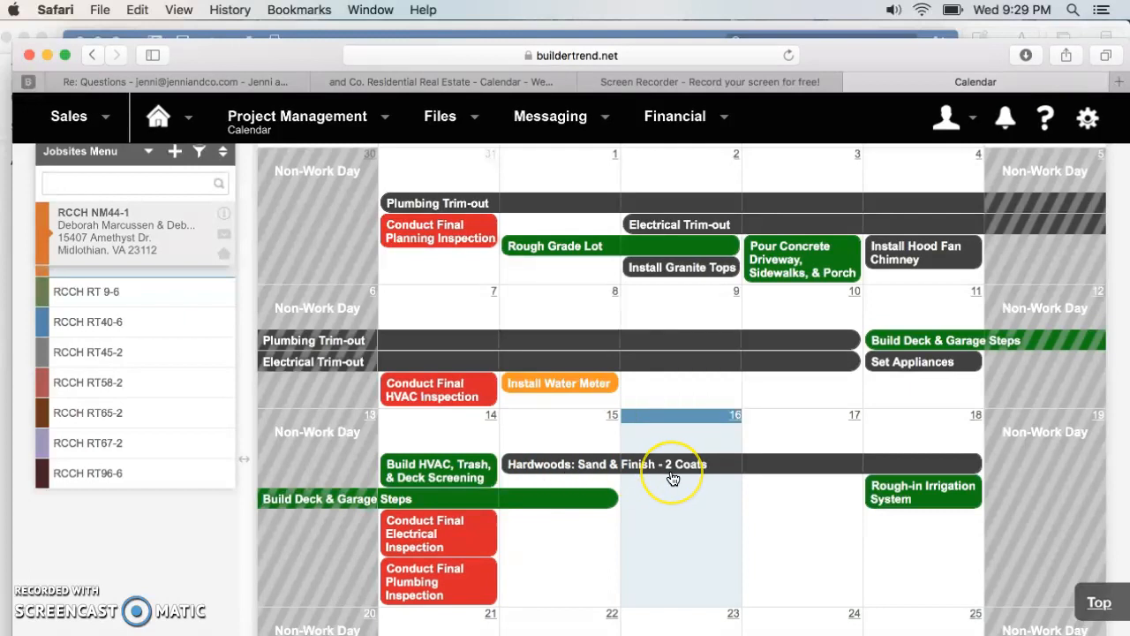
left_click(895, 531)
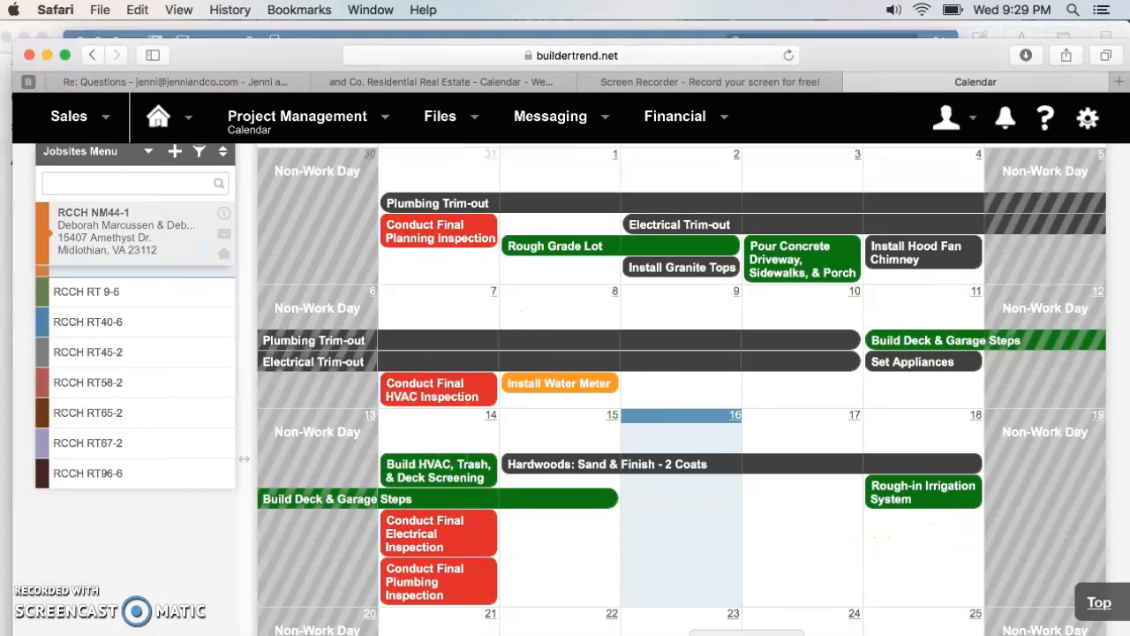
left_click(747, 634)
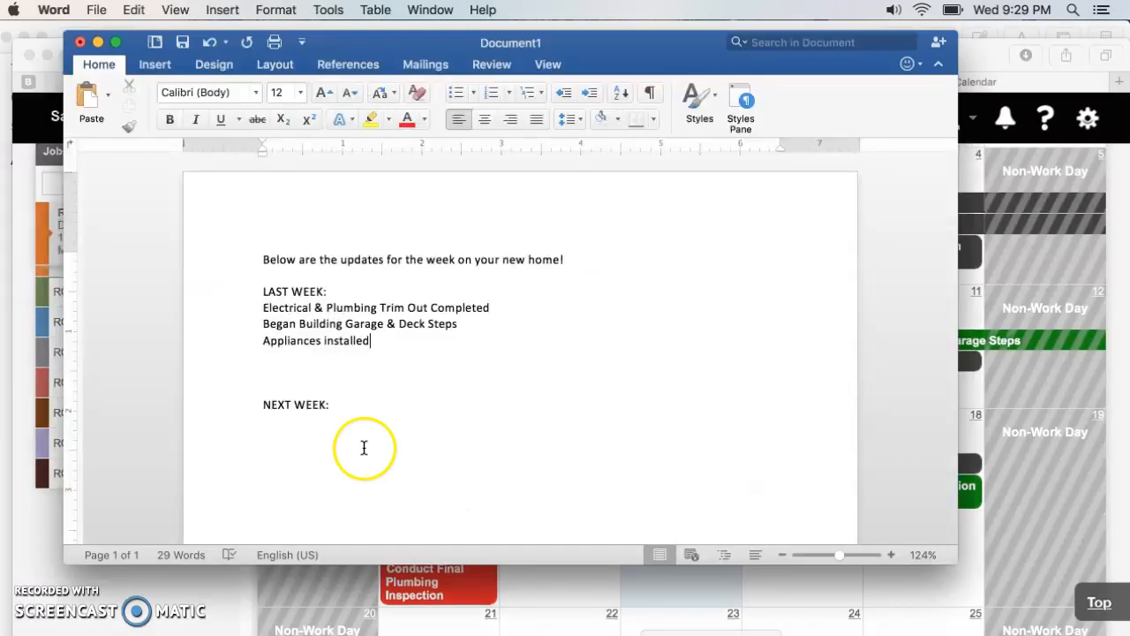
left_click(279, 426)
left_click(335, 412)
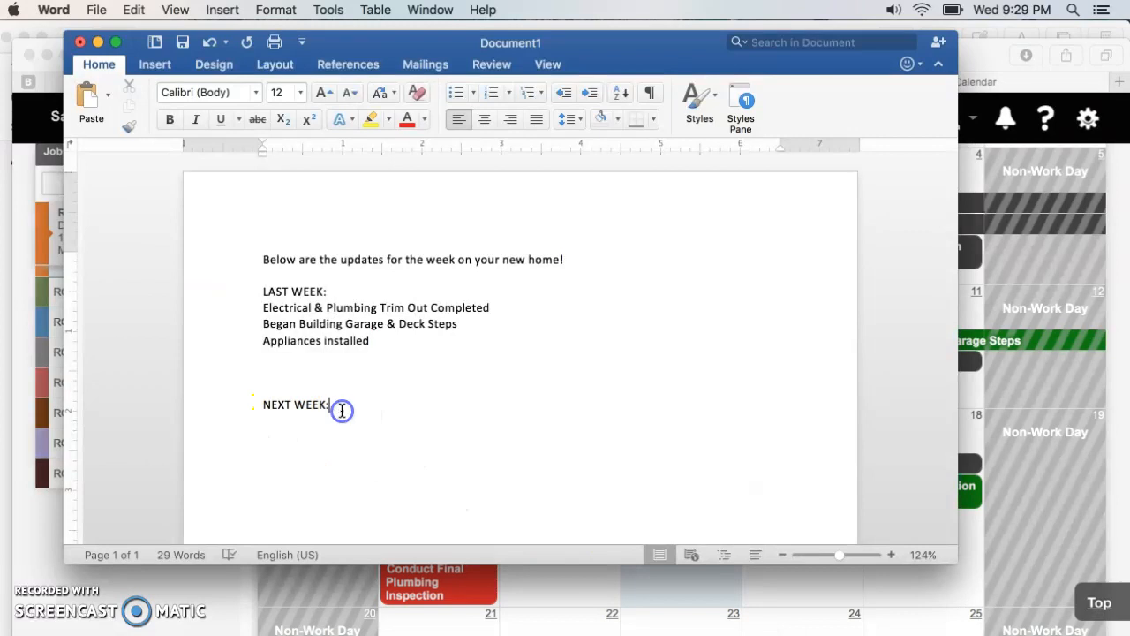
left_click_drag(293, 403, 260, 404)
key("BackSpace")
type("THIS")
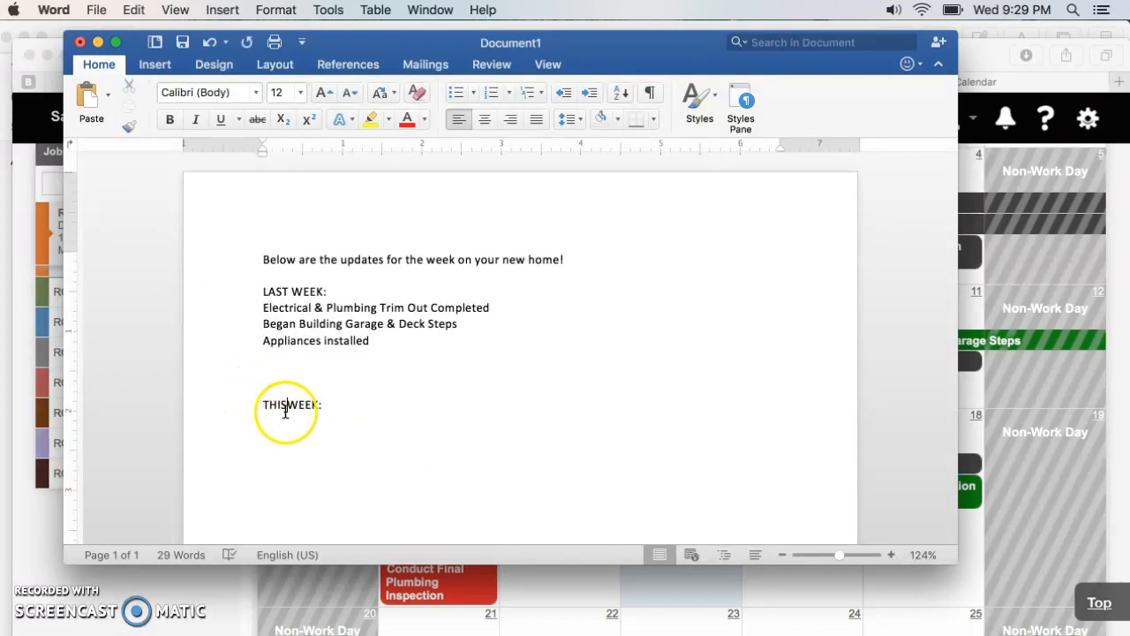
- Remove the extra blank lines above the THIS WEEK heading
left_click(268, 406)
key("BackSpace")
key("BackSpace")
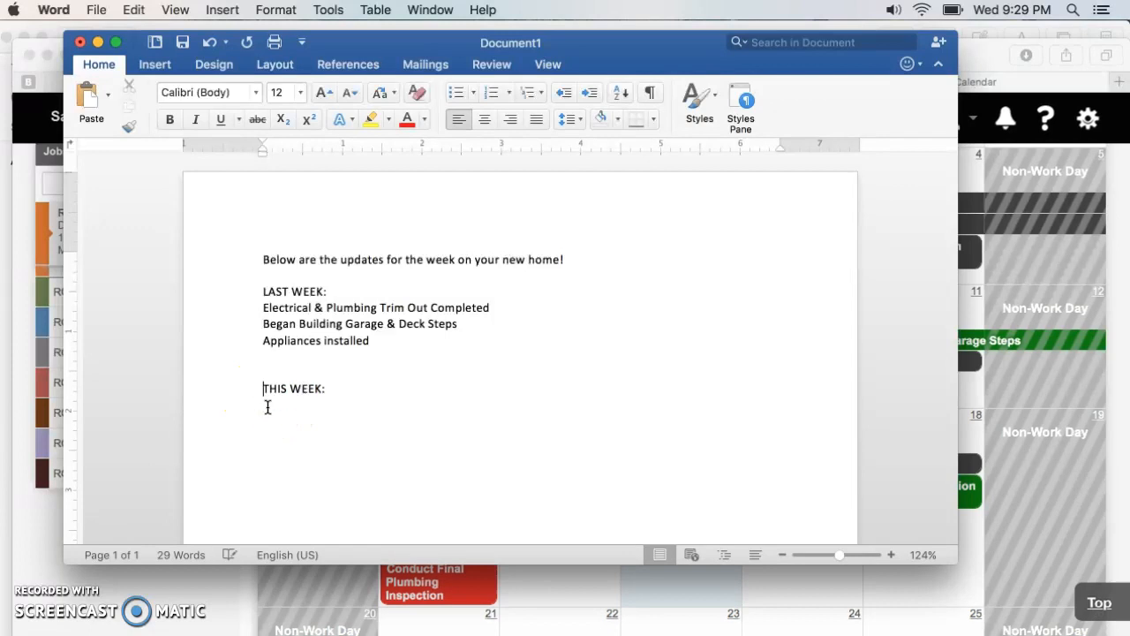
- Start a new line beneath the THIS WEEK heading and enter "Sanding & Finishing"
left_click(319, 372)
left_click(328, 373)
key("Return")
type("Sanding")
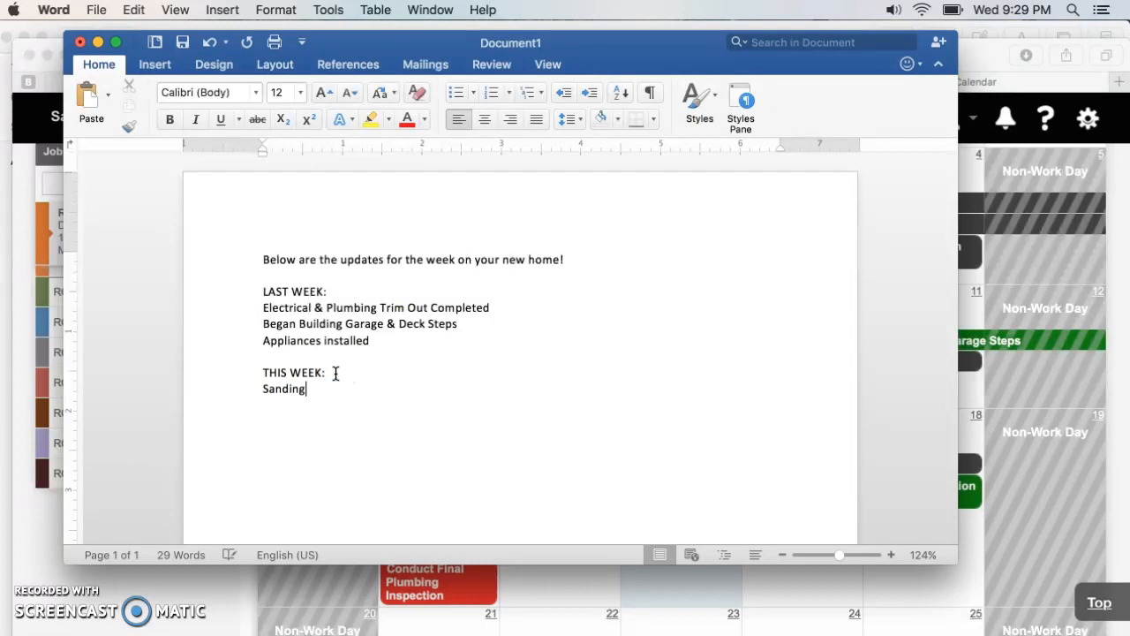
type(" & FInishing")
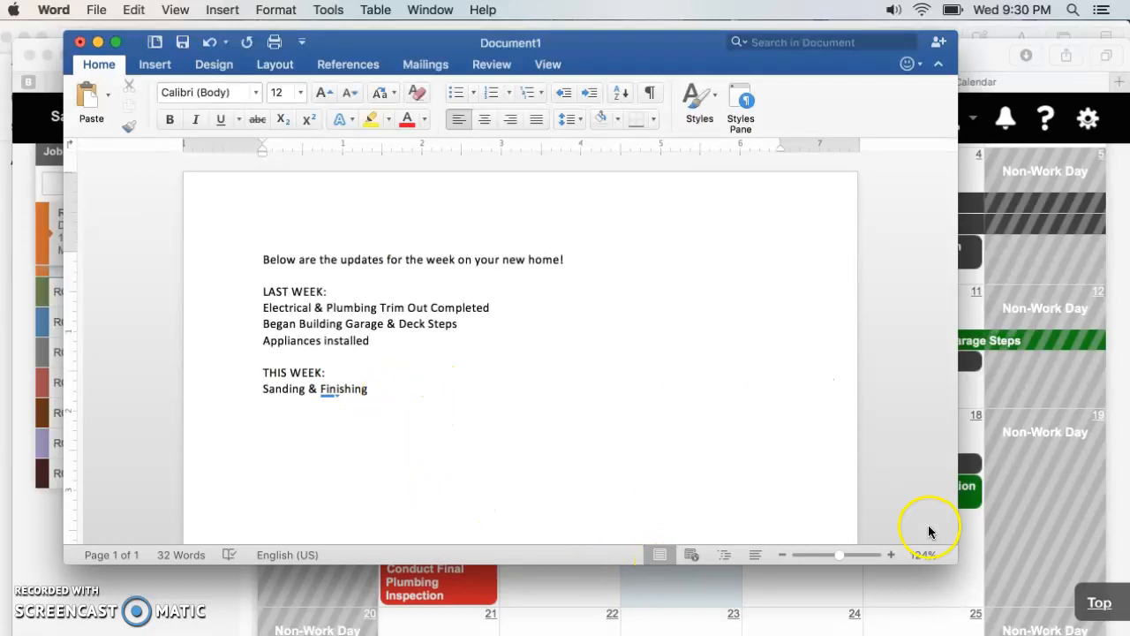
- Switch to the Buildertrend calendar and examine the tasks scheduled for this week and the following weeks of August
left_click(1001, 532)
scroll(723, 545, "down", 5)
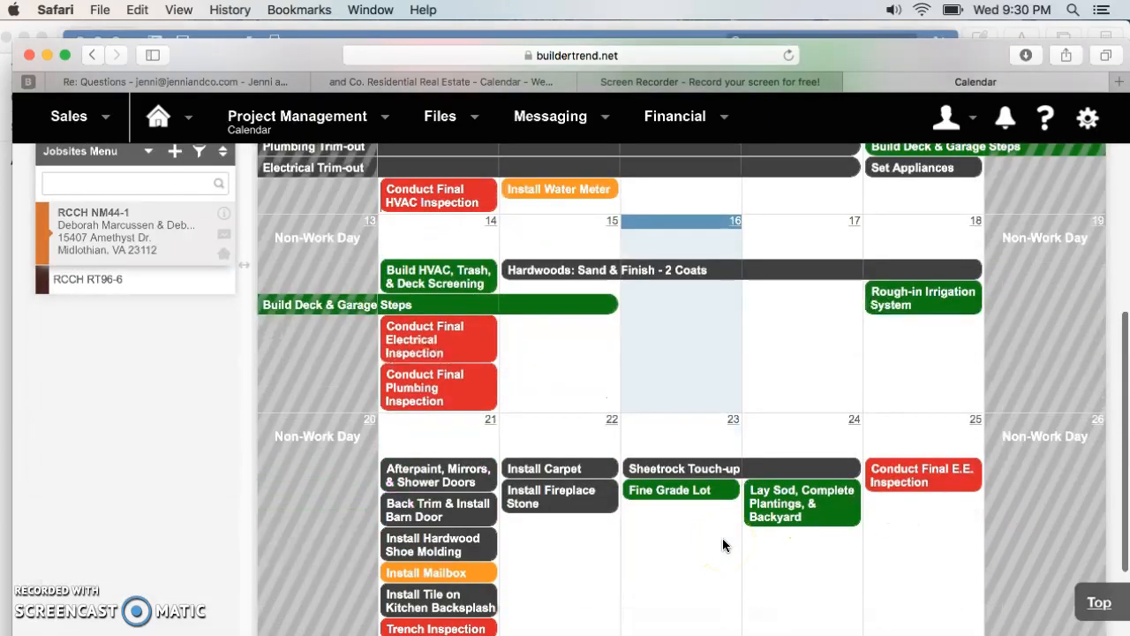
scroll(722, 544, "down", 1)
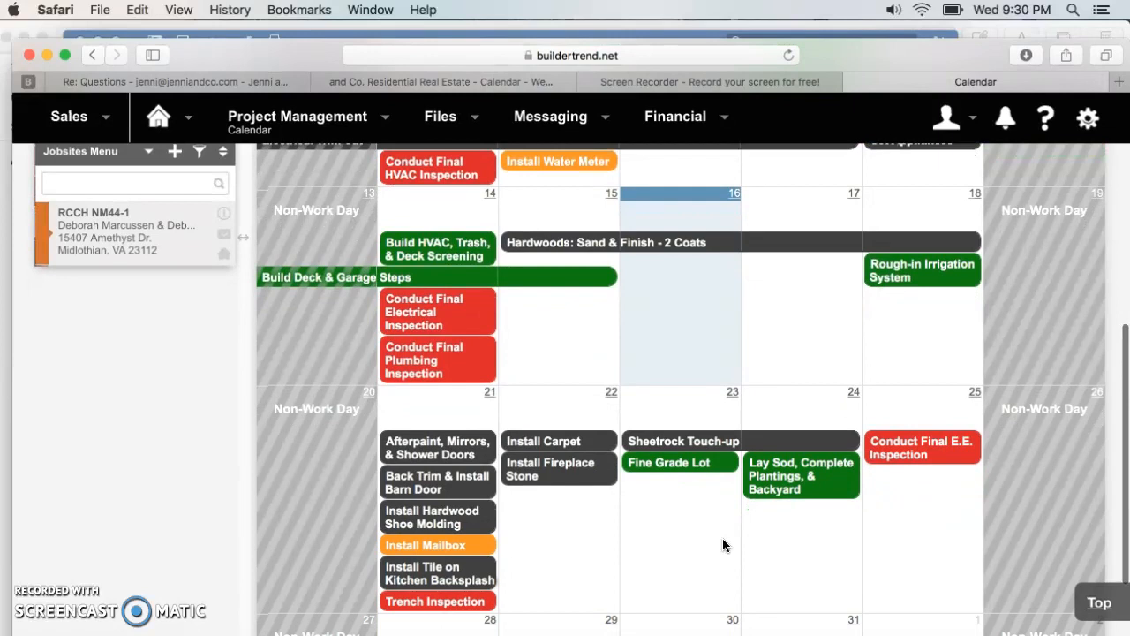
scroll(722, 538, "up", 3)
scroll(722, 539, "down", 6)
scroll(722, 538, "up", 1)
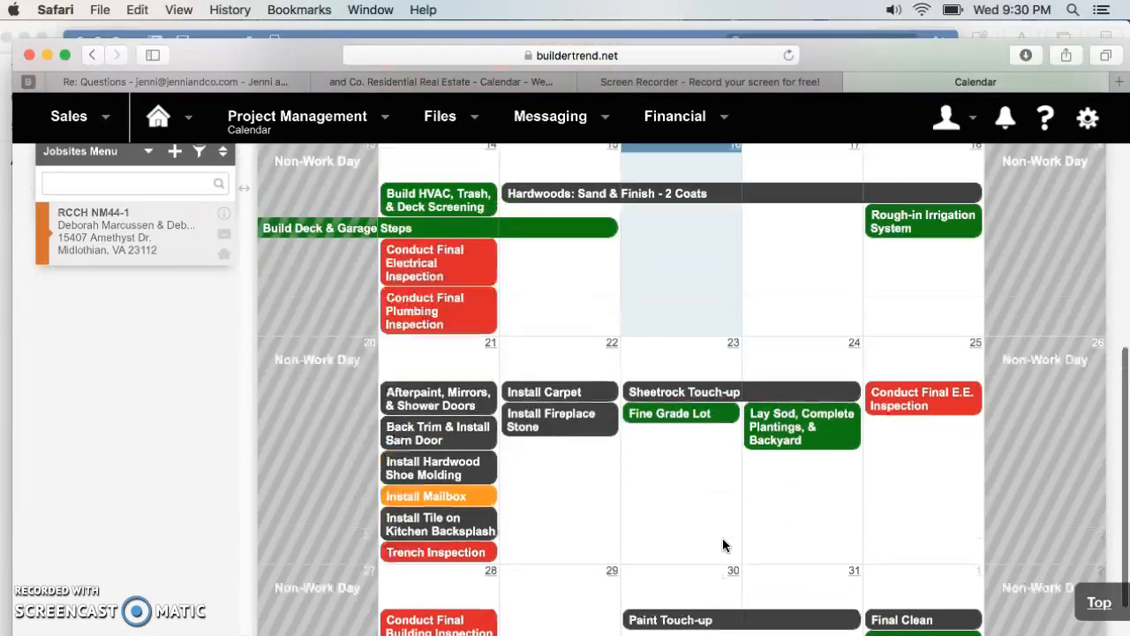
scroll(722, 544, "up", 4)
scroll(750, 433, "up", 3)
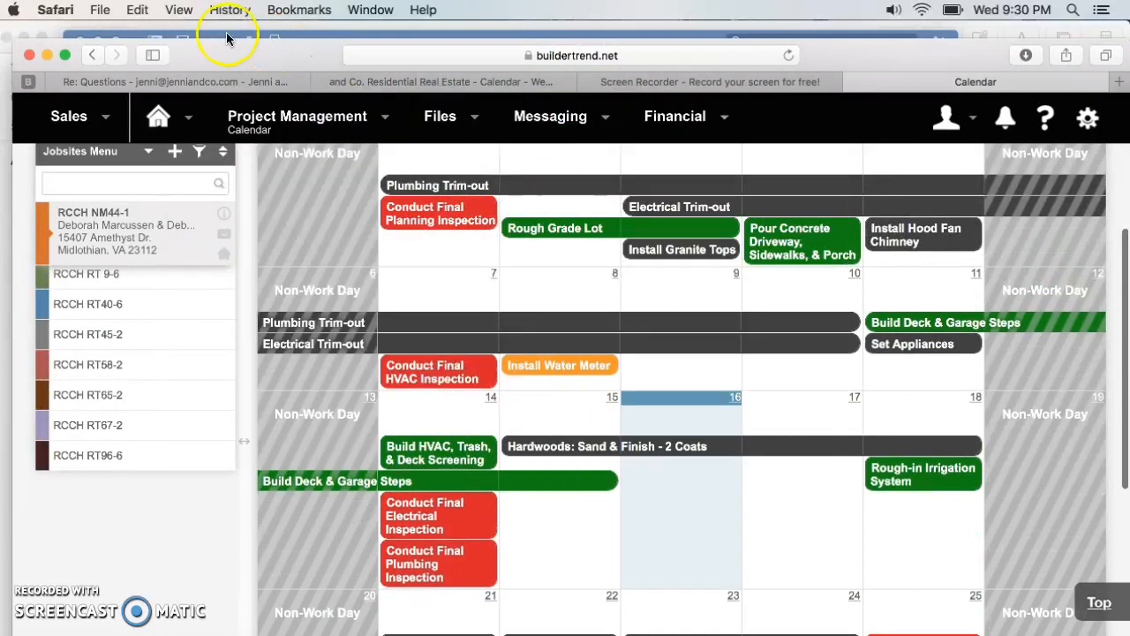
- Back in Word, reword the entry under THIS WEEK as "Hardwood Floors Sanding & Finishing"
left_click(747, 634)
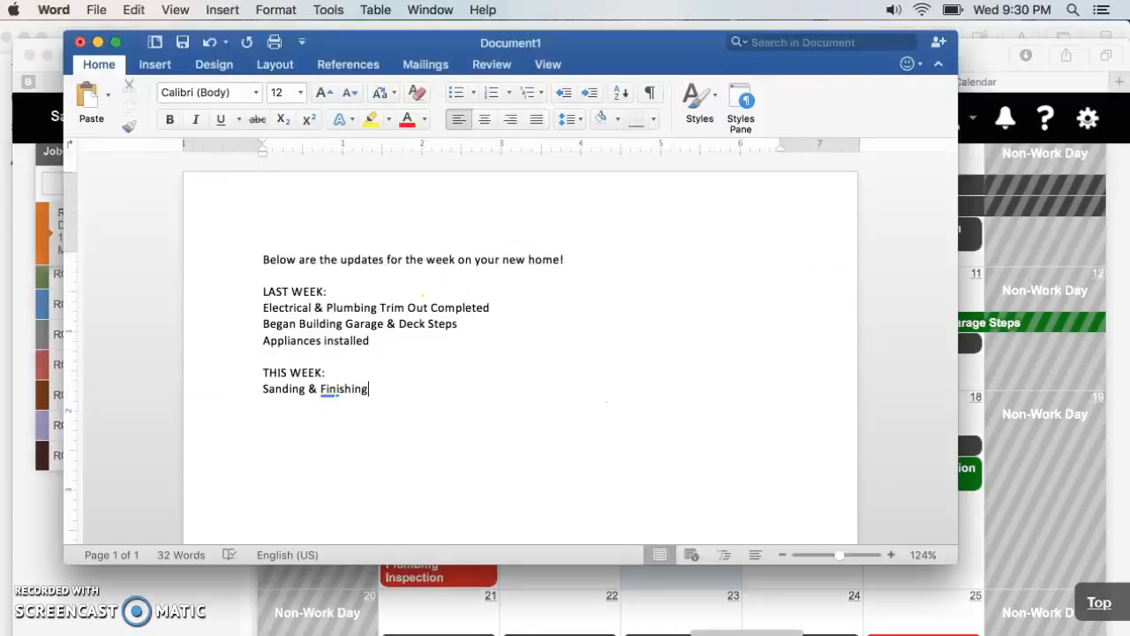
type("Hardwood Floo")
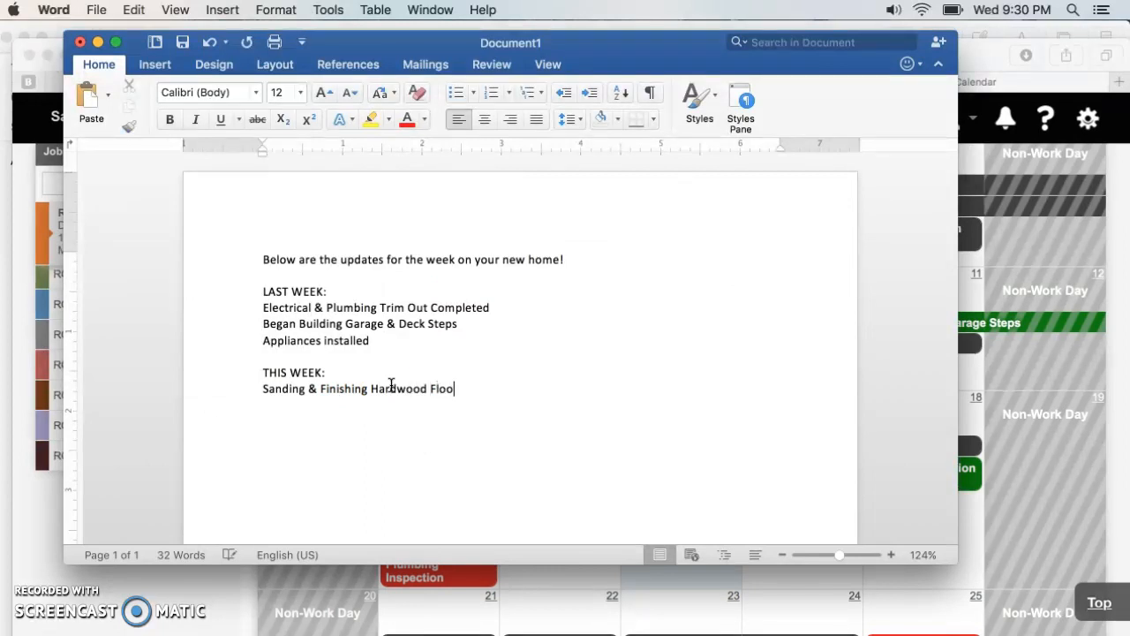
key("BackSpace")
key("BackSpace")
key("BackSpace")
key("BackSpace")
key("BackSpace")
key("BackSpace")
key("BackSpace")
key("BackSpace")
key("BackSpace")
key("BackSpace")
key("BackSpace")
key("BackSpace")
key("BackSpace")
key("BackSpace")
key("BackSpace")
key("BackSpace")
key("BackSpace")
key("BackSpace")
key("BackSpace")
key("BackSpace")
key("BackSpace")
key("BackSpace")
key("BackSpace")
key("BackSpace")
key("BackSpace")
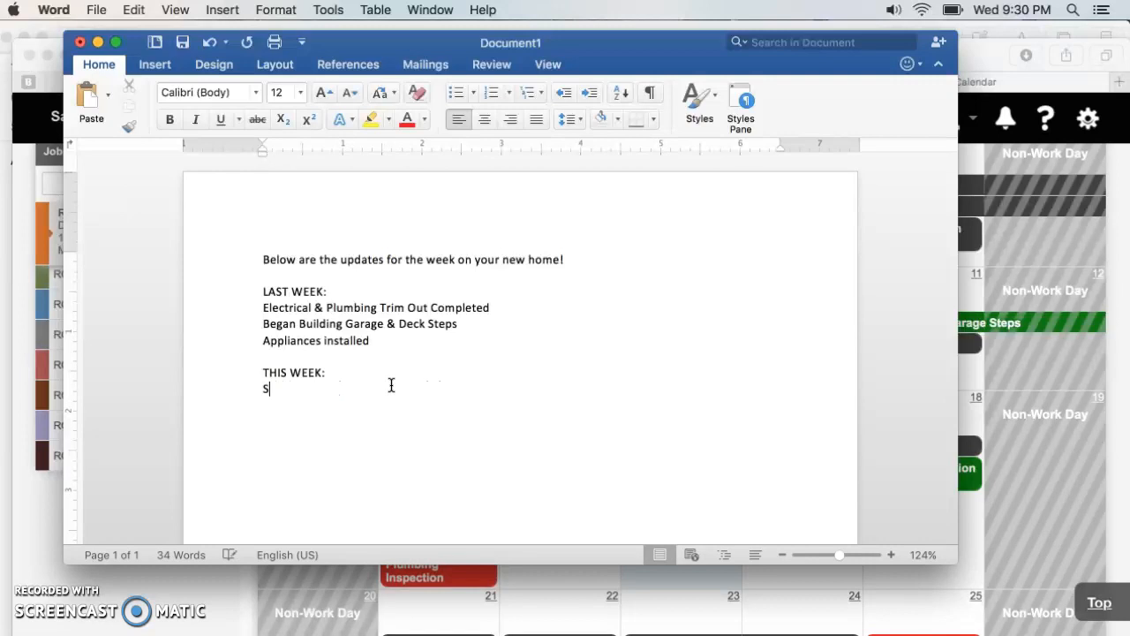
type("Hardwood Floors Sandin")
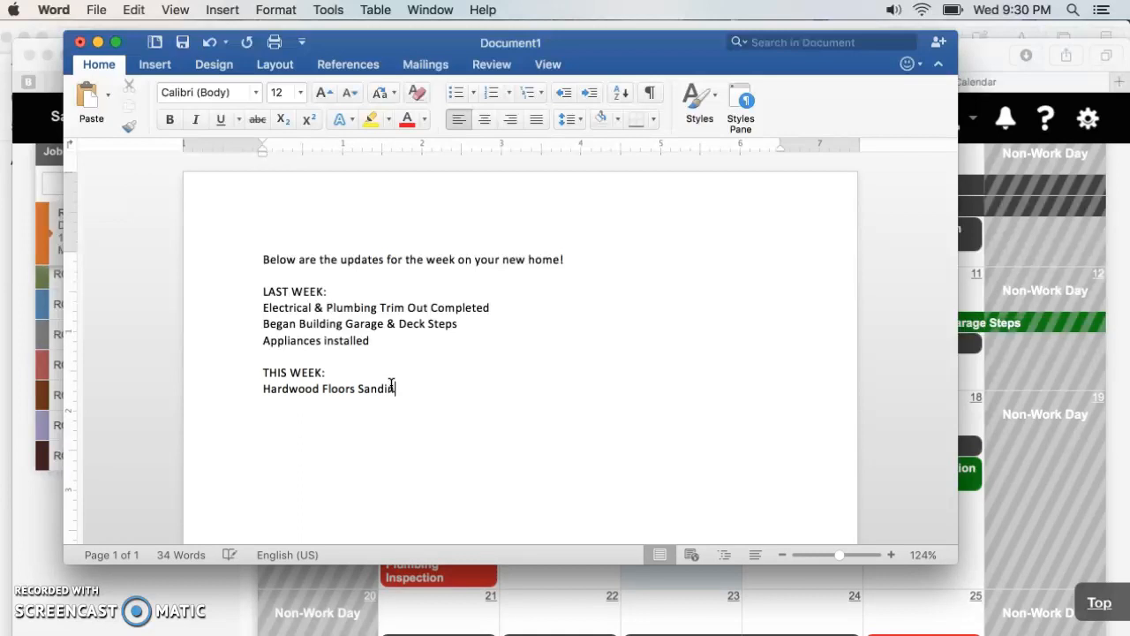
type("g & Finishing ")
type("Rough-In of I")
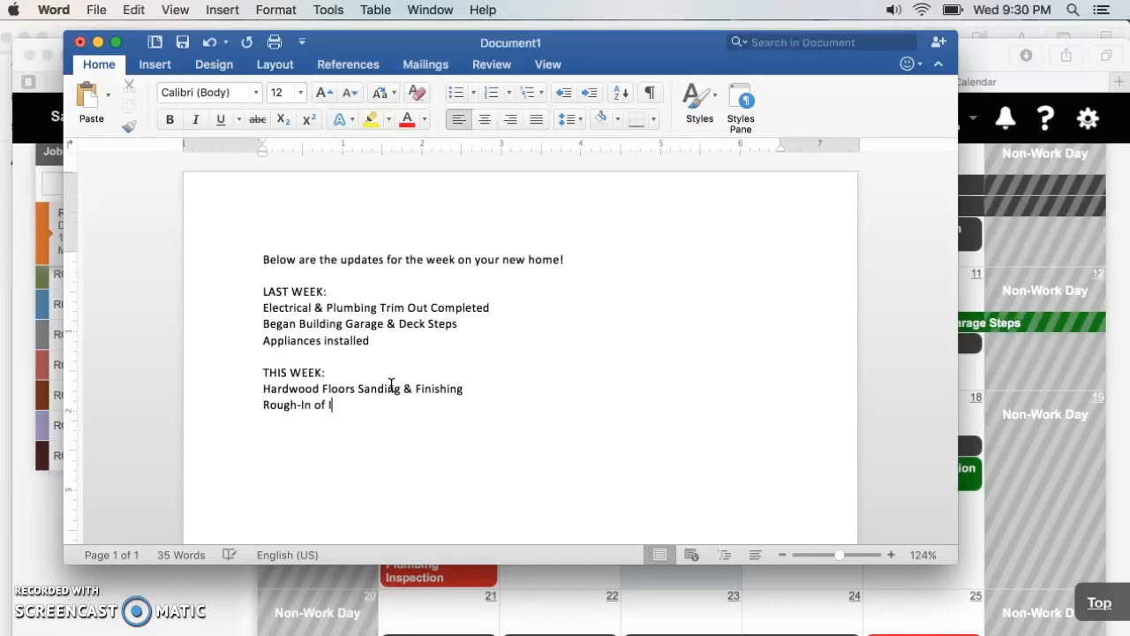
- Add "Rough-In of Irrigation" on a new line under THIS WEEK
type("rrigation")
- Switch to the Buildertrend calendar and examine the tasks scheduled for the week of August 21, including the mailbox and kitchen backsplash details
left_click(1021, 525)
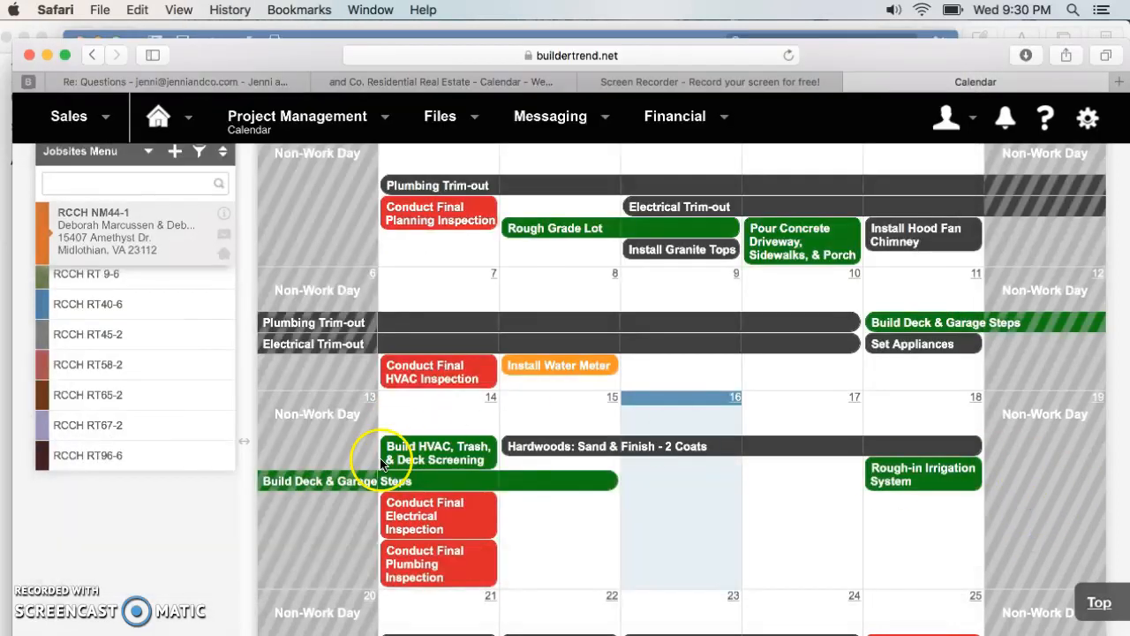
scroll(525, 535, "down", 4)
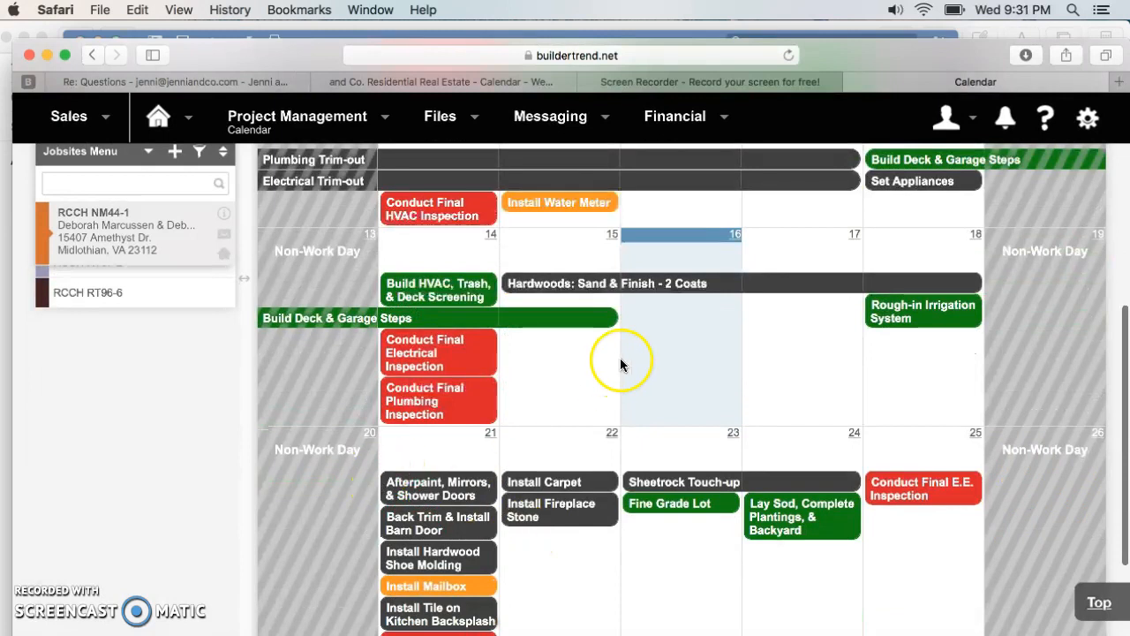
scroll(494, 542, "down", 2)
scroll(507, 542, "down", 2)
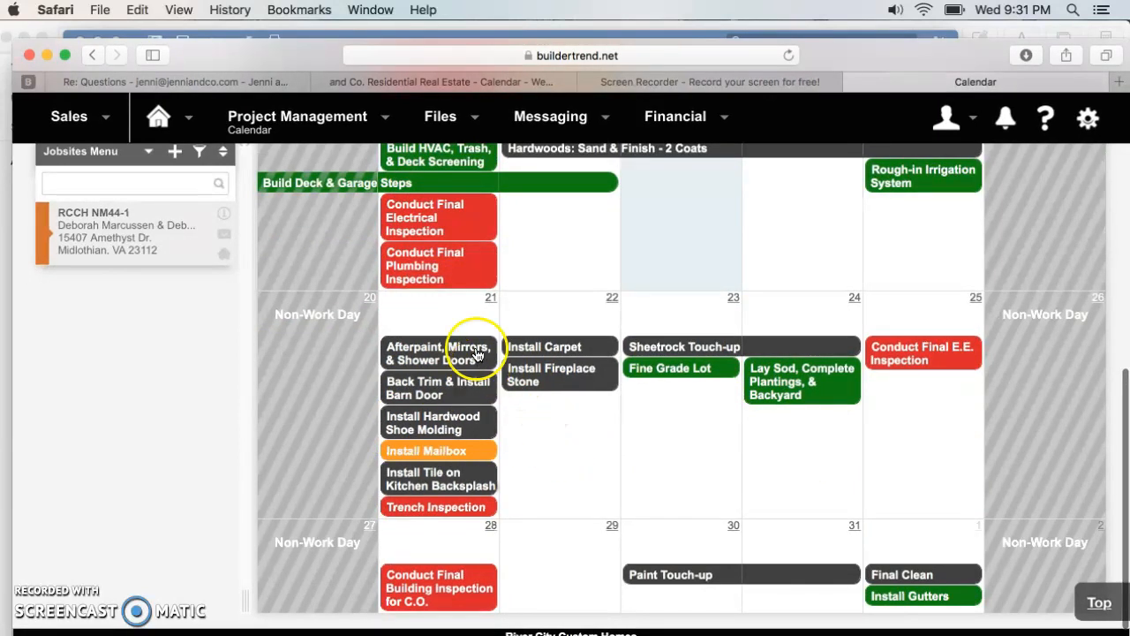
mouse_move(464, 361)
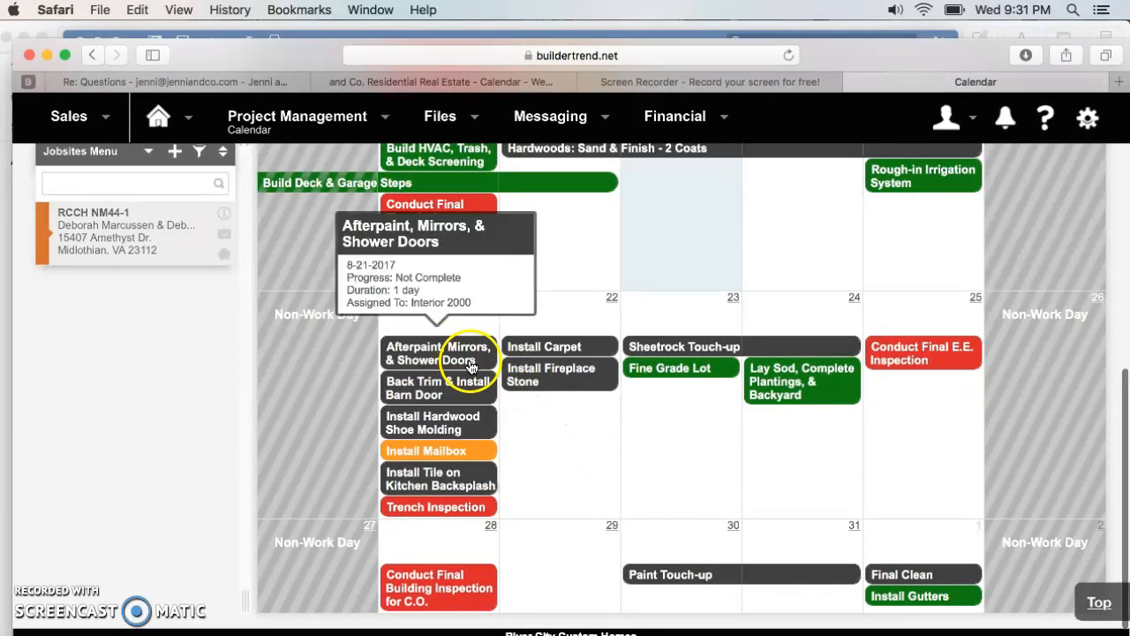
mouse_move(480, 399)
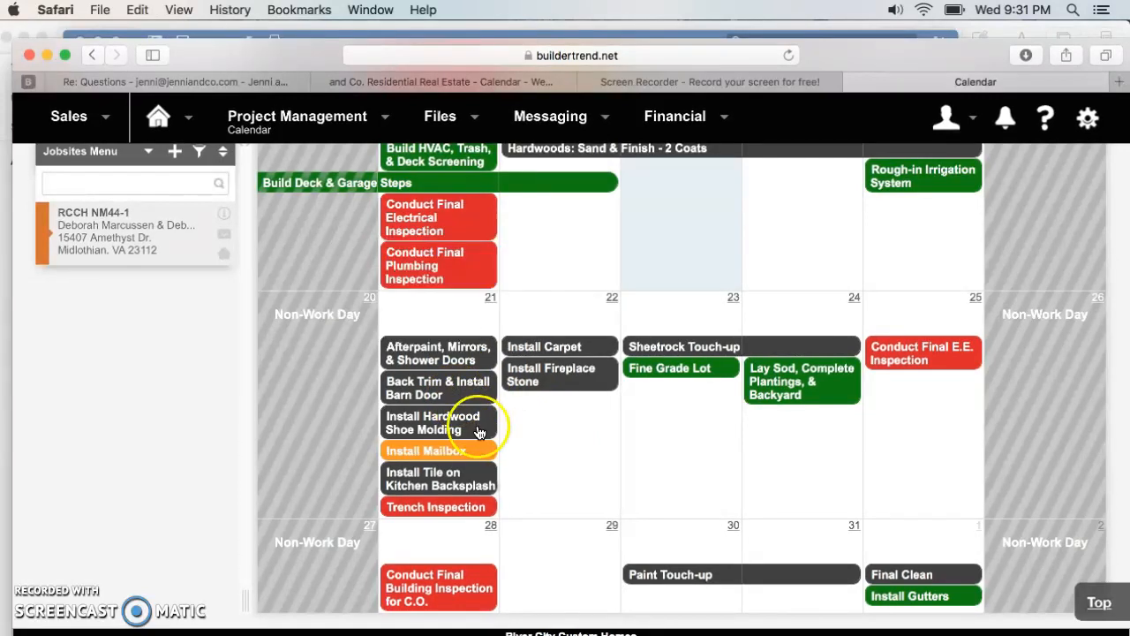
mouse_move(478, 431)
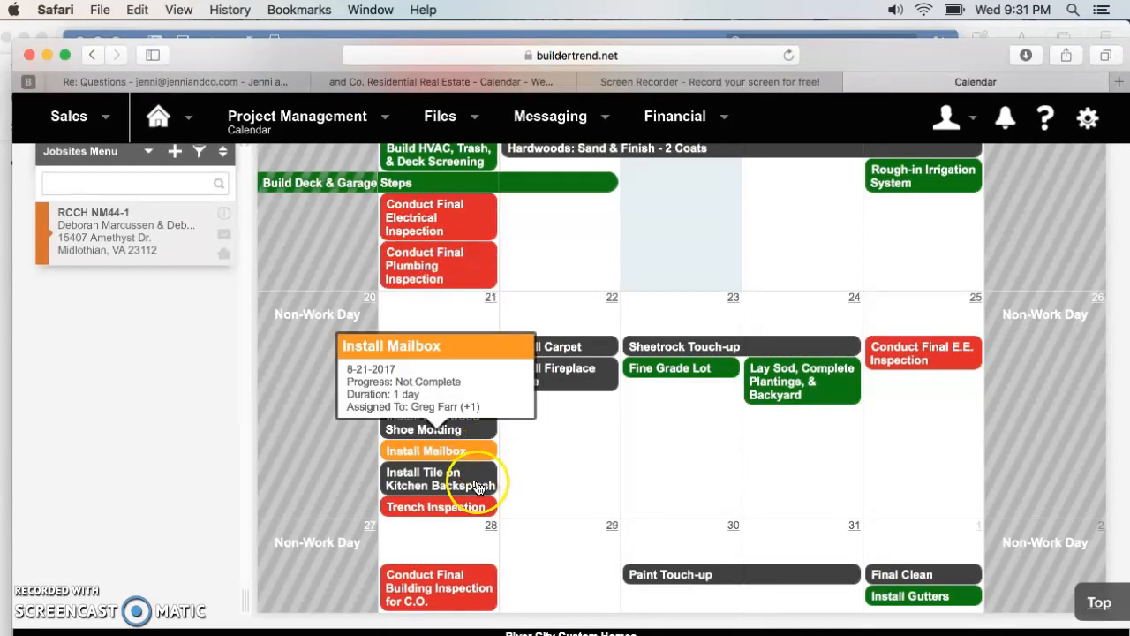
mouse_move(475, 485)
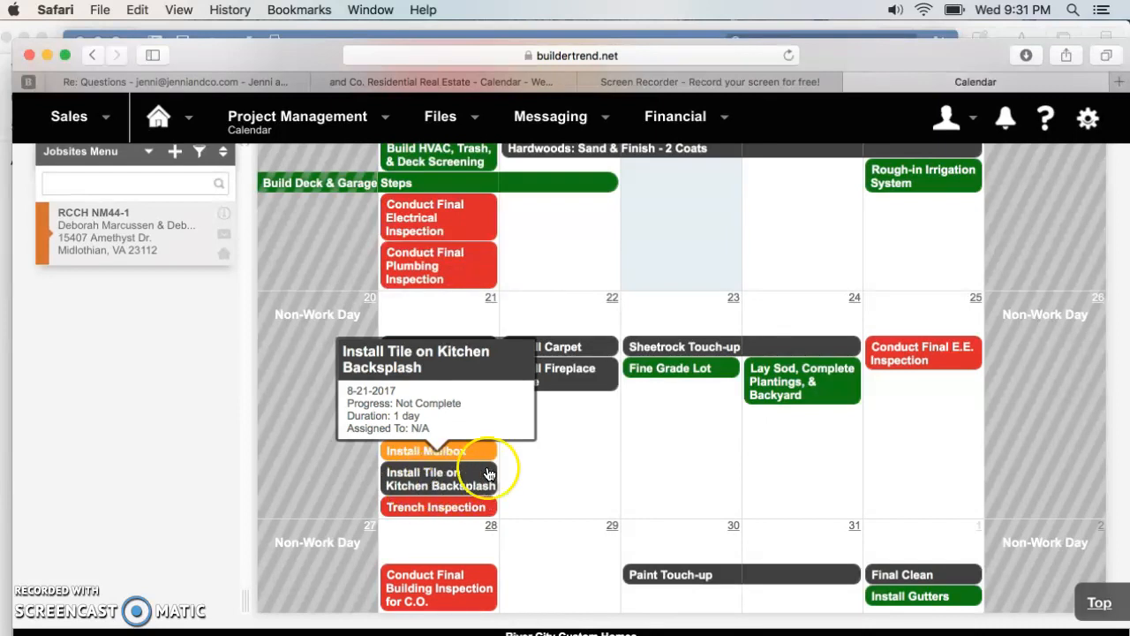
mouse_move(463, 507)
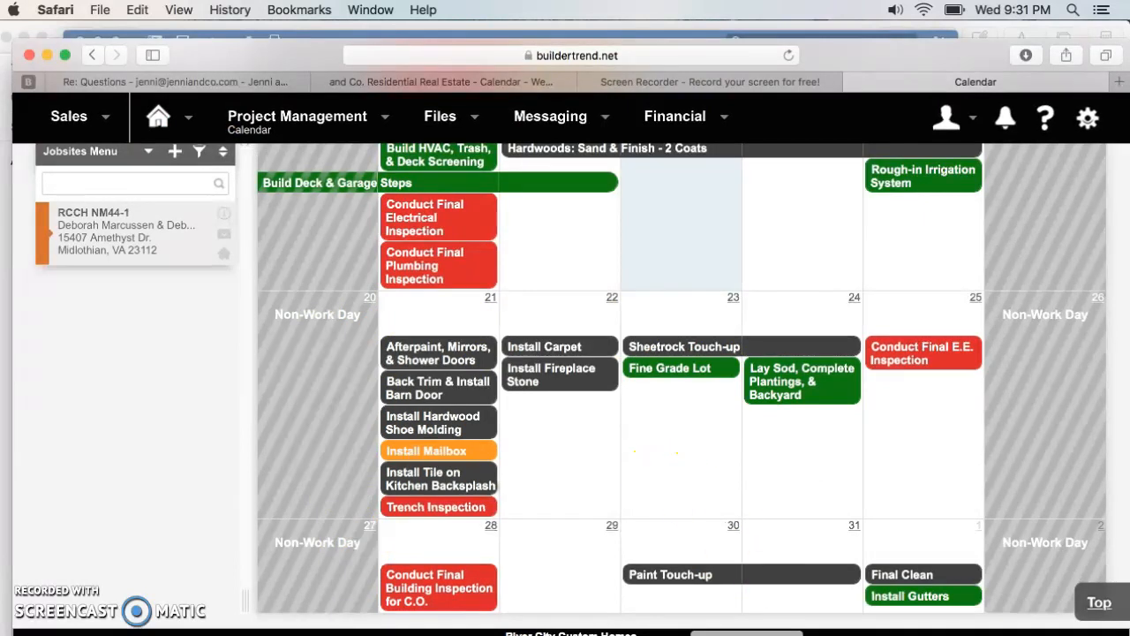
- Back in Word, add the closing line "Let us know if you have any questions!" below the THIS WEEK entries
left_click(747, 635)
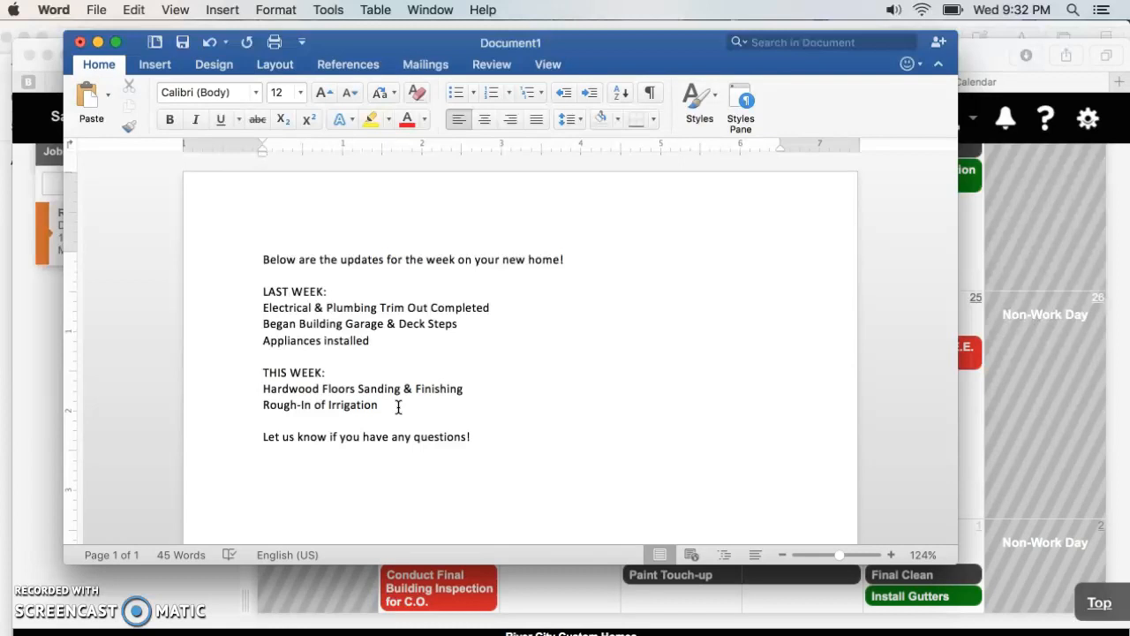
- Return to the Buildertrend calendar and review the whole August 2017 schedule for job RCCH NM44-1
left_click(1060, 481)
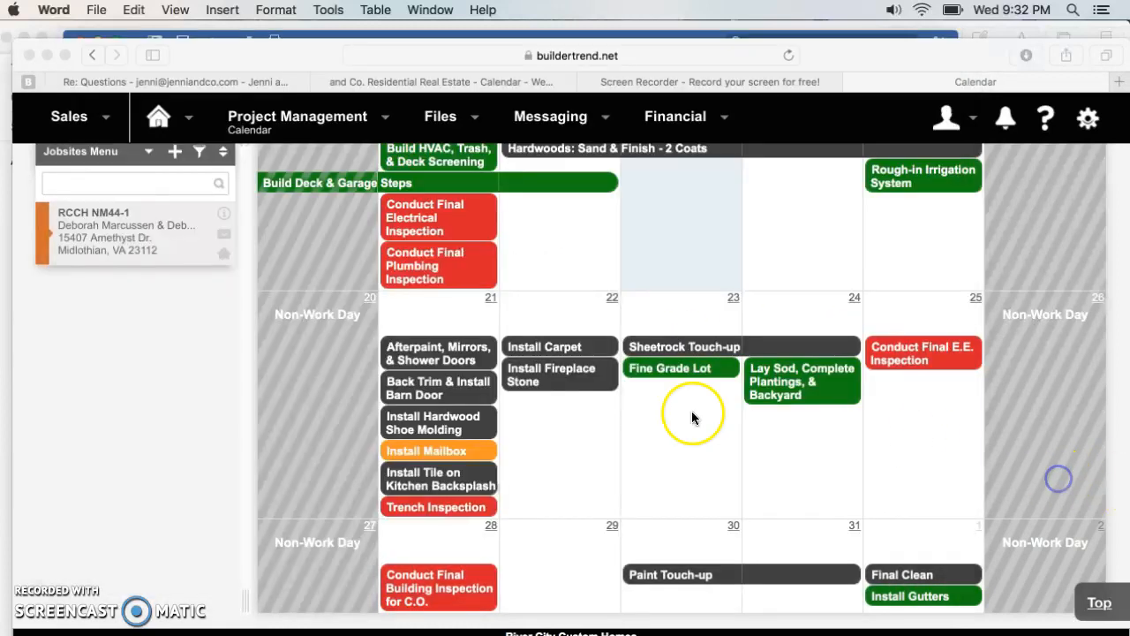
scroll(535, 435, "down", 2)
scroll(535, 441, "up", 3)
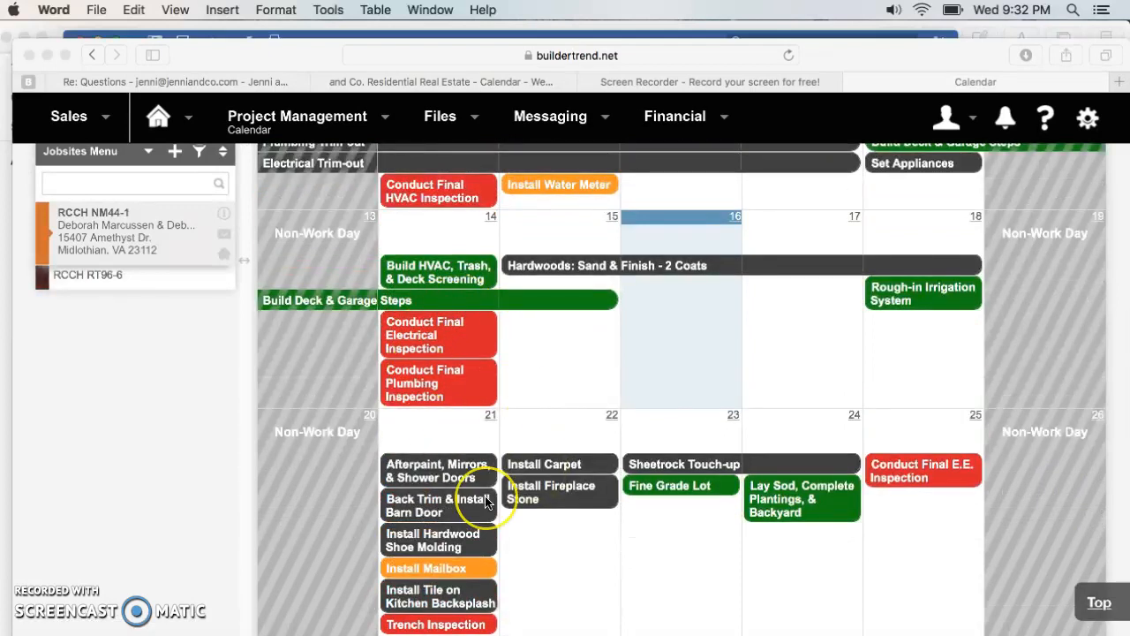
scroll(485, 501, "up", 3)
scroll(485, 502, "down", 3)
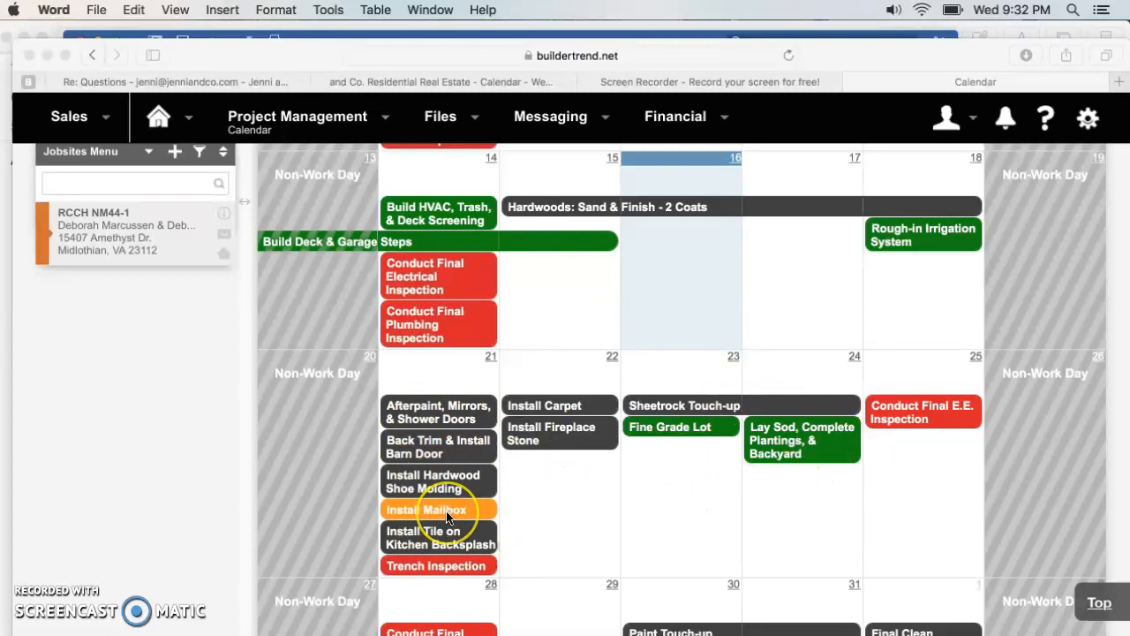
scroll(446, 510, "up", 4)
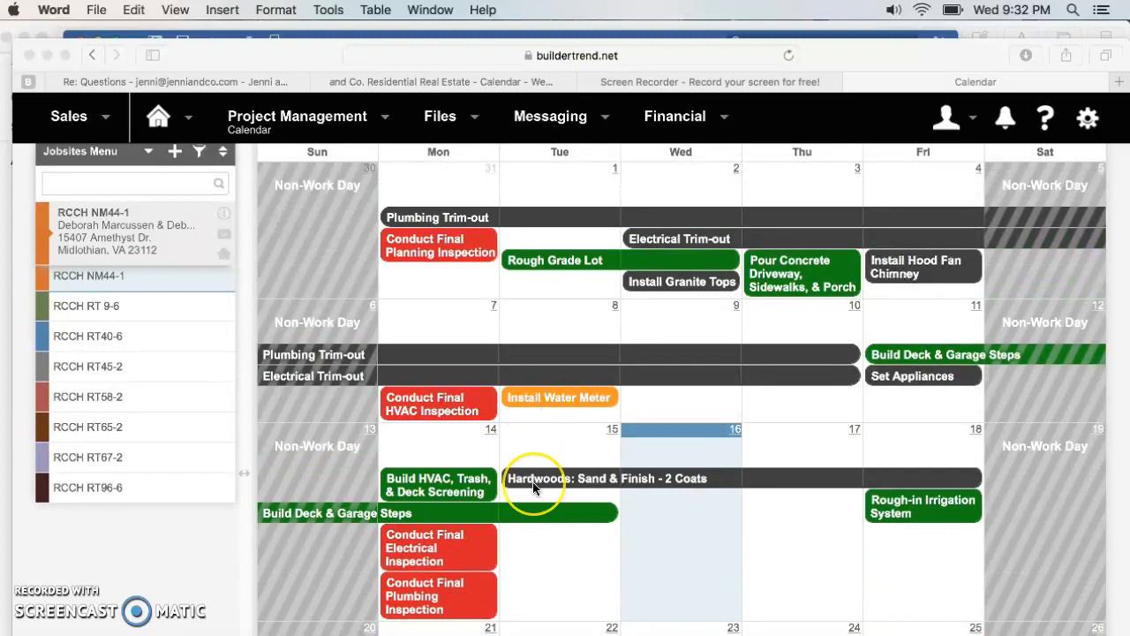
scroll(533, 481, "up", 3)
scroll(532, 481, "down", 8)
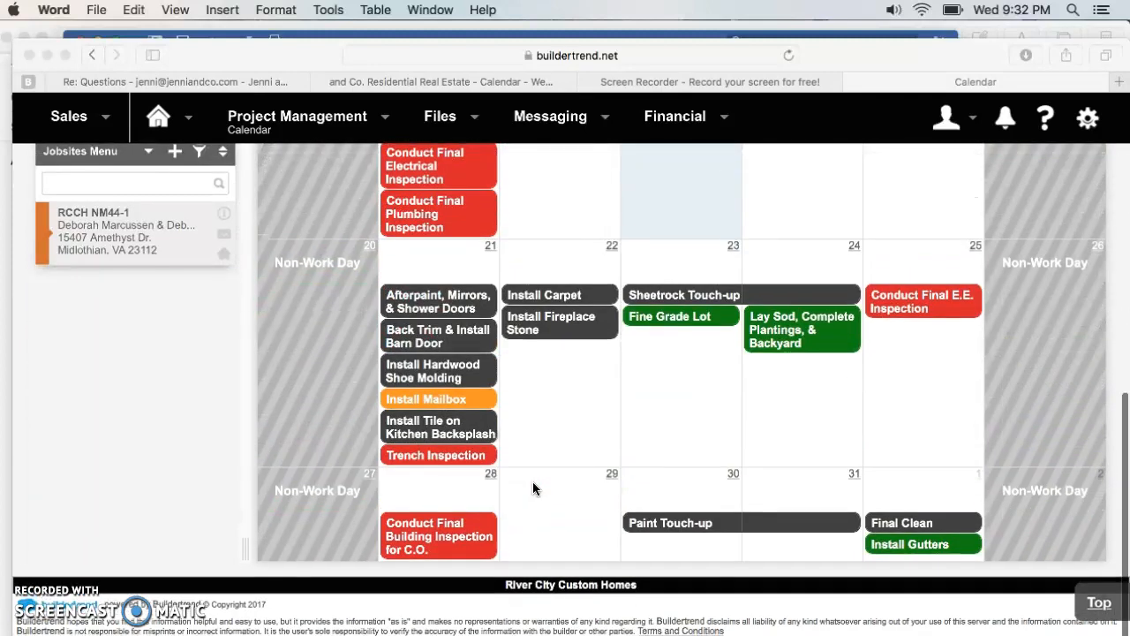
scroll(533, 481, "up", 1)
scroll(532, 481, "up", 7)
scroll(533, 481, "down", 4)
scroll(532, 481, "up", 4)
left_click(190, 501)
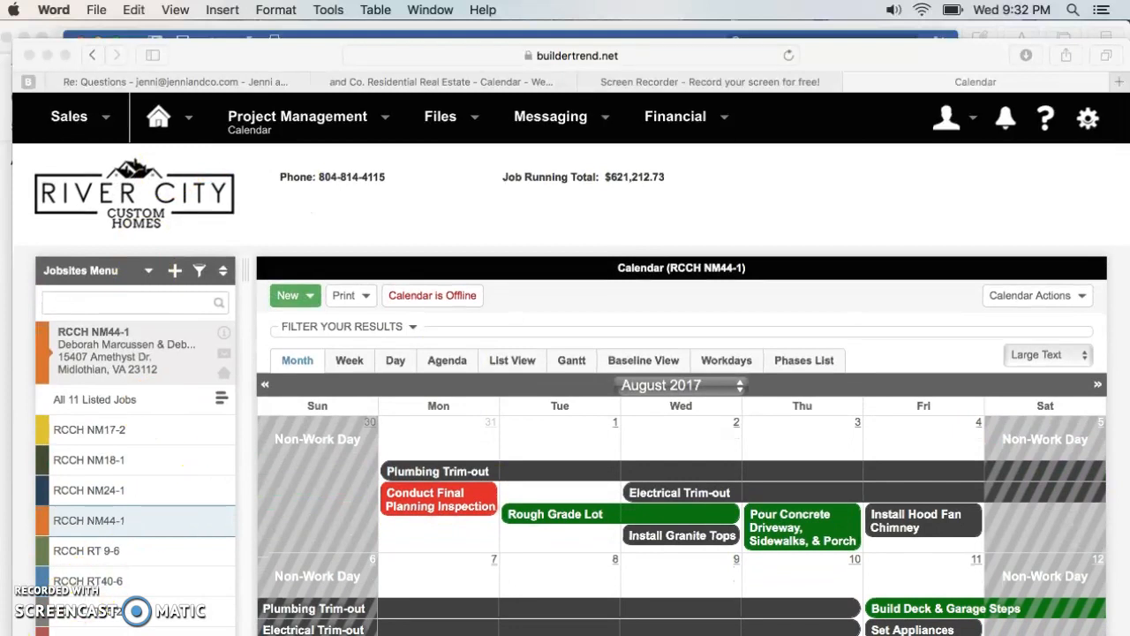